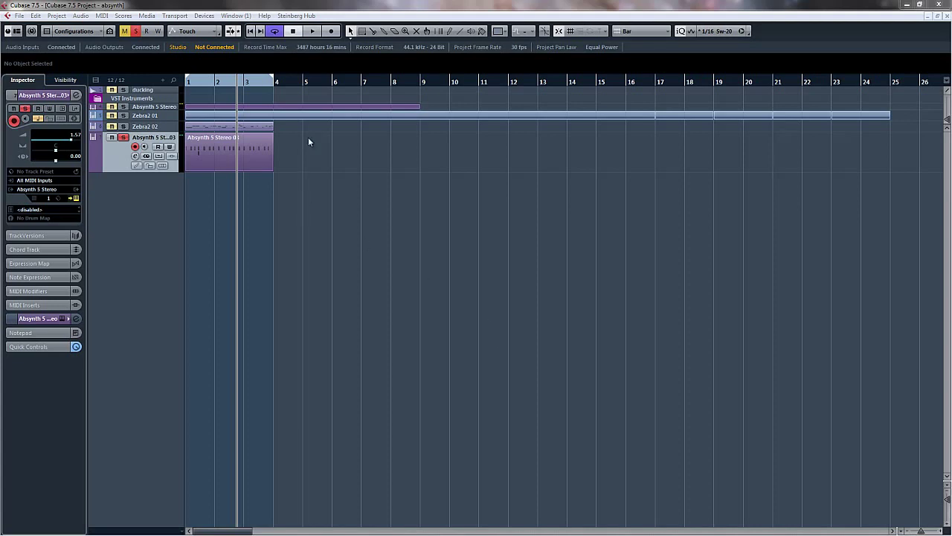
double_click(236, 140)
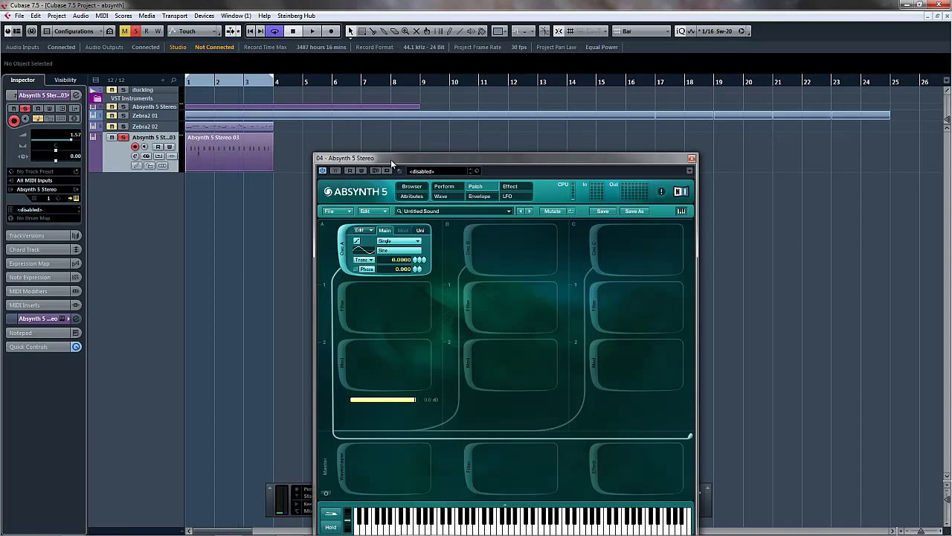
left_click_drag(391, 158, 356, 90)
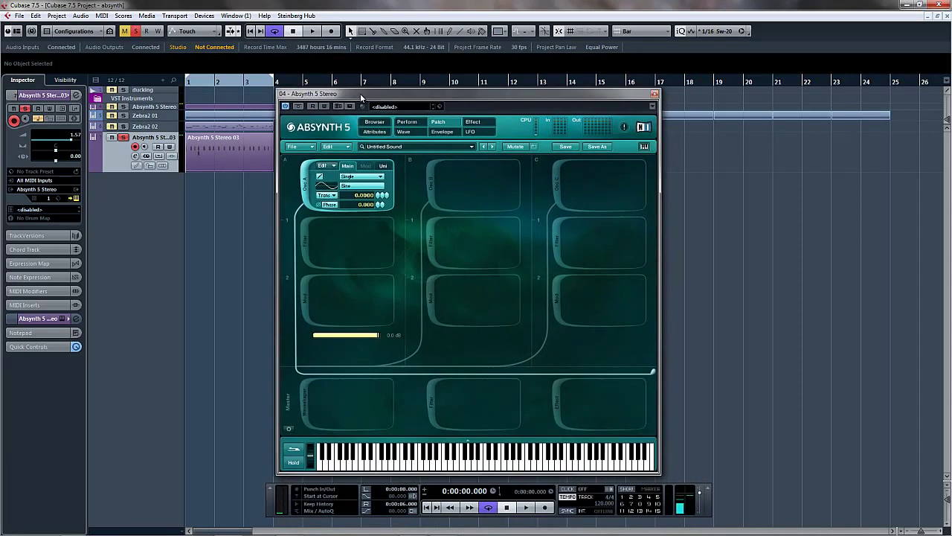
left_click(409, 132)
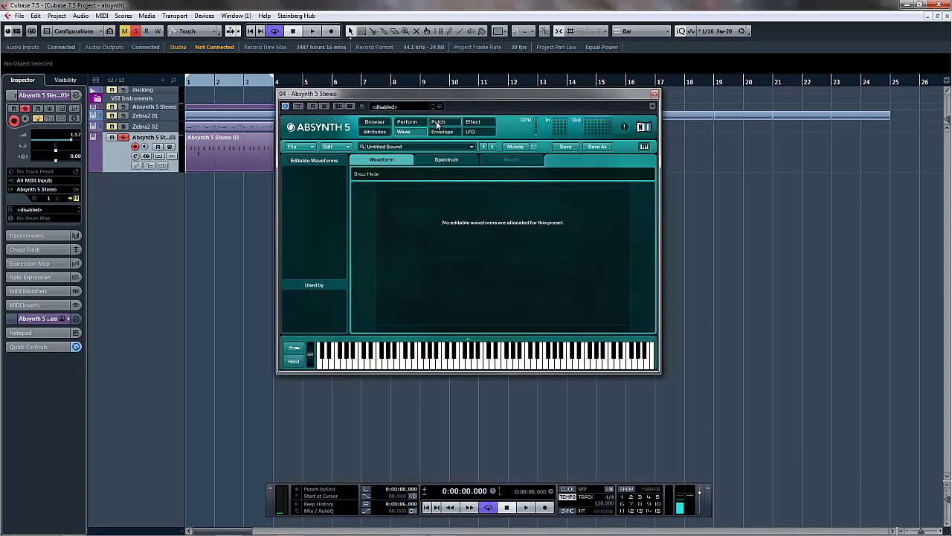
left_click(439, 122)
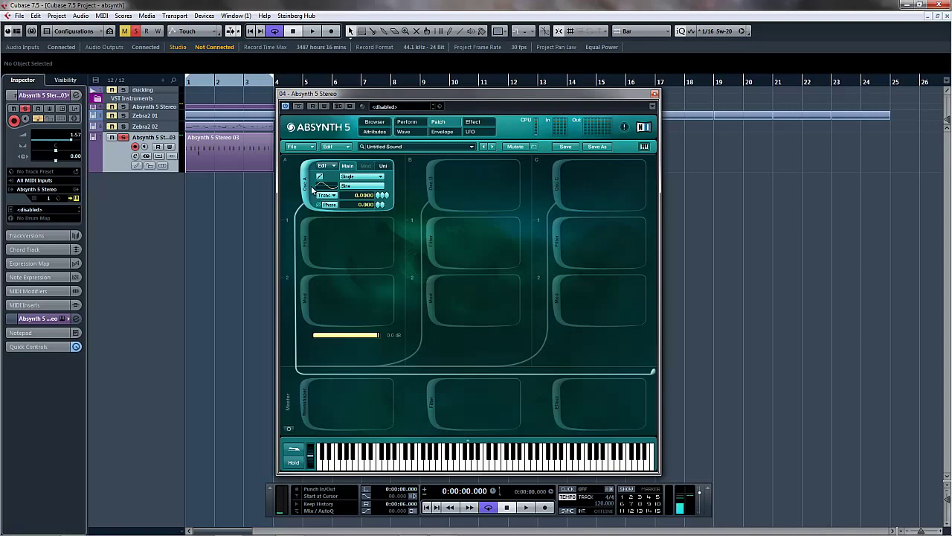
left_click(302, 415)
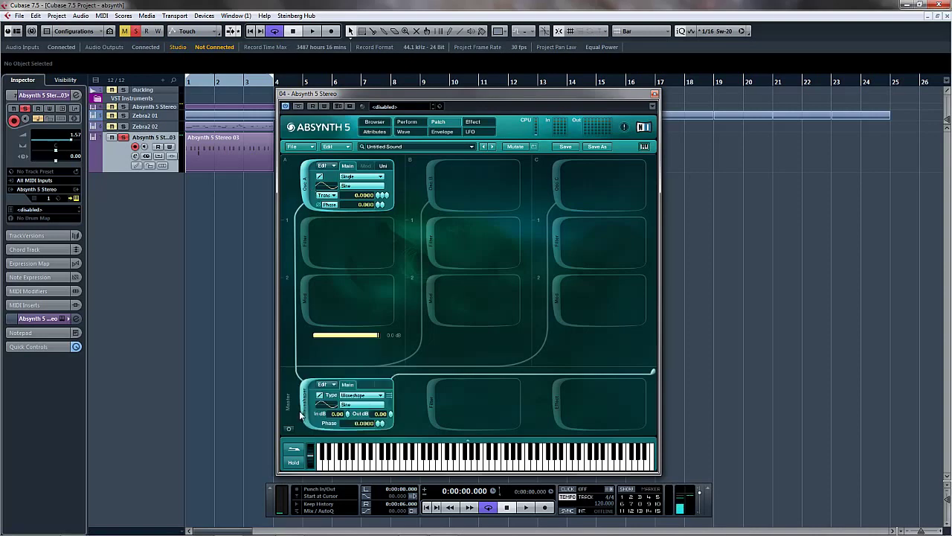
left_click(302, 414)
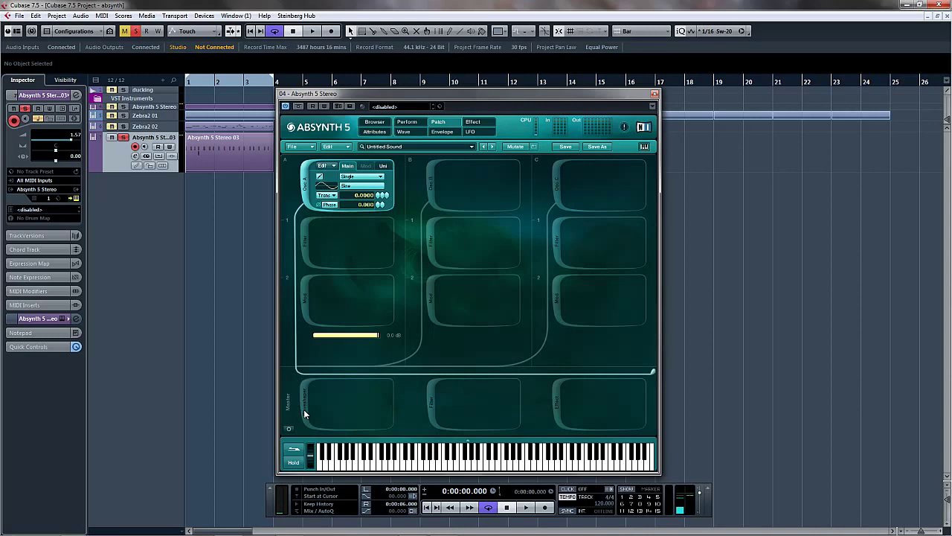
Audition simple waves (Organ 1, Hibuzz 1, Sine) and morph waves (Miss Morphy, Analog 5) on oscillator A
left_click(353, 187)
left_click(421, 193)
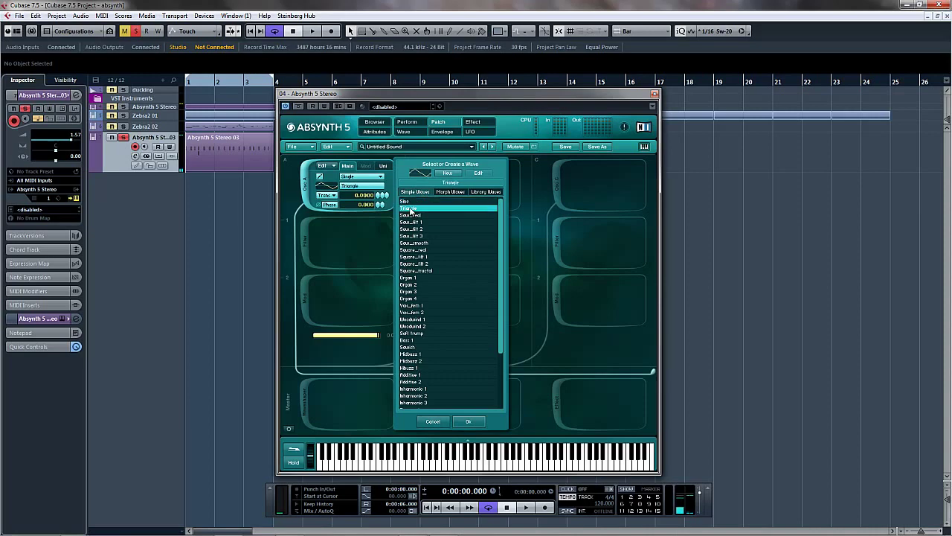
left_click(408, 278)
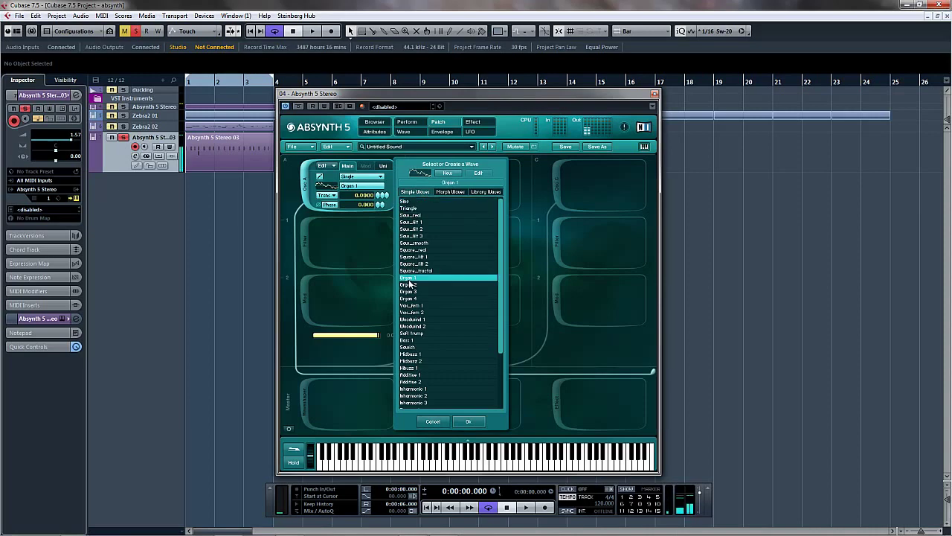
left_click(416, 368)
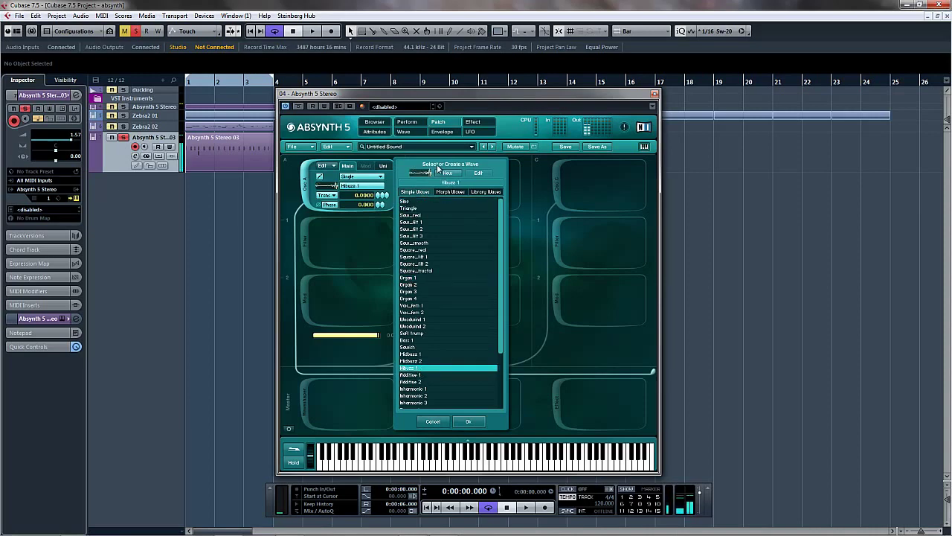
left_click(407, 204)
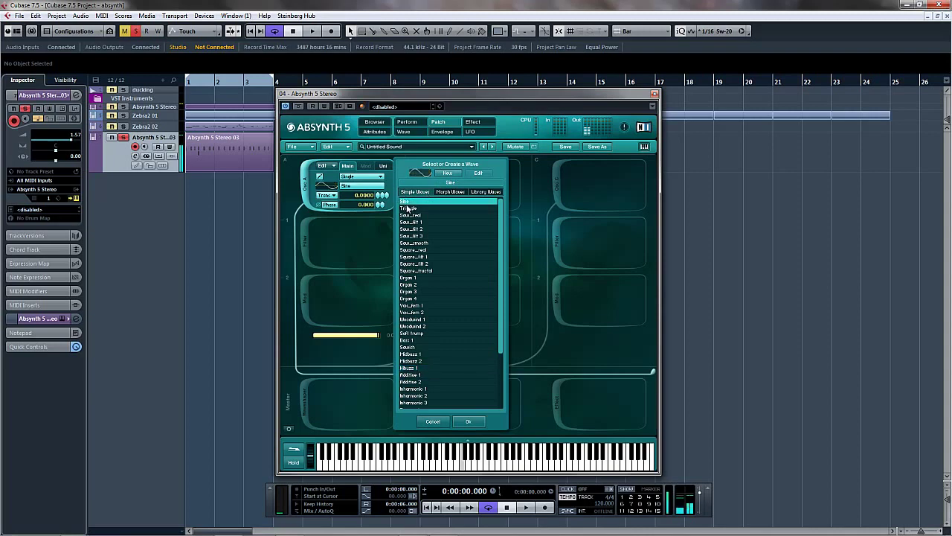
left_click(448, 191)
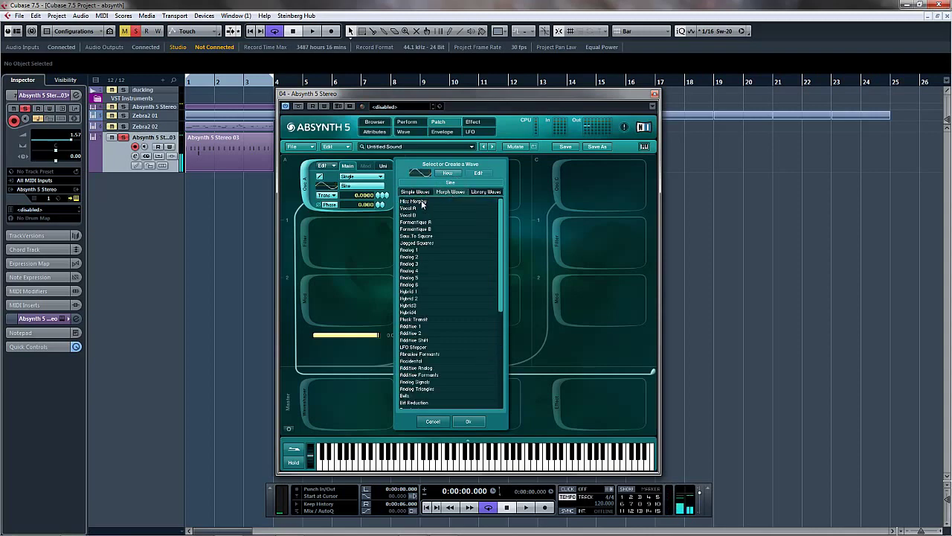
left_click(421, 202)
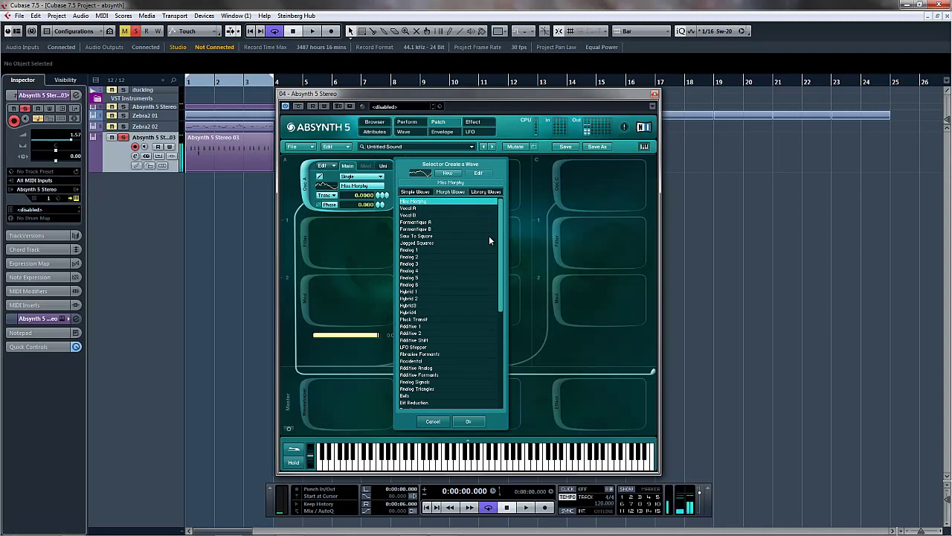
left_click(410, 279)
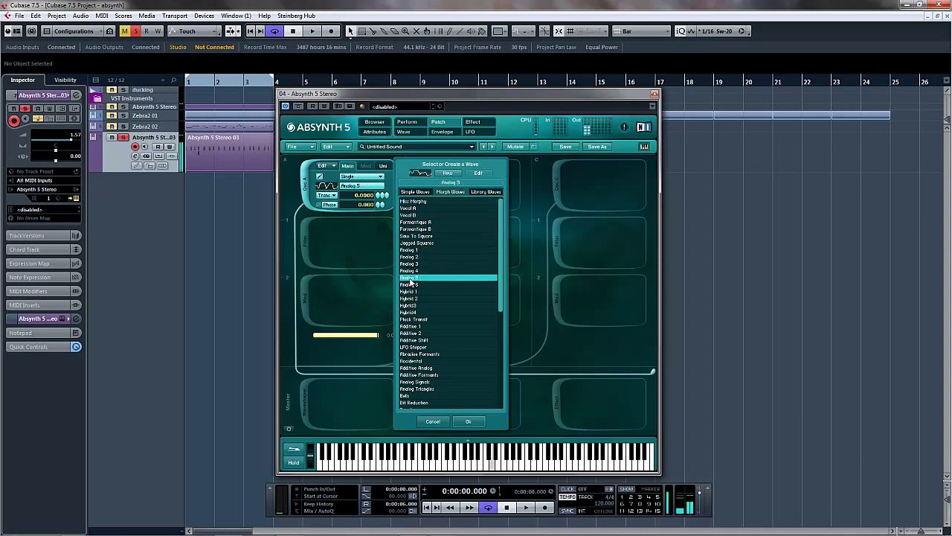
Browse the library Wave folders, try Muted, and pick Metal Formant.gly
left_click(484, 191)
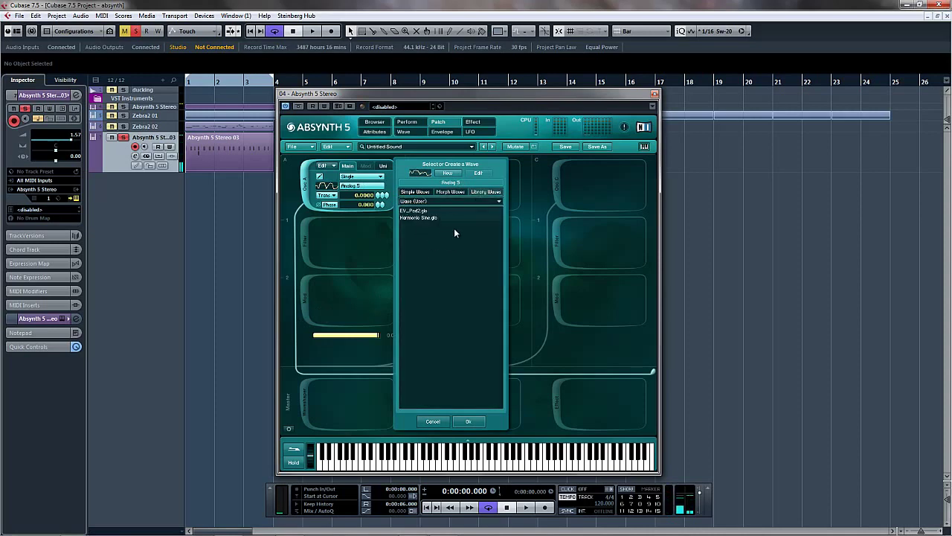
left_click(428, 199)
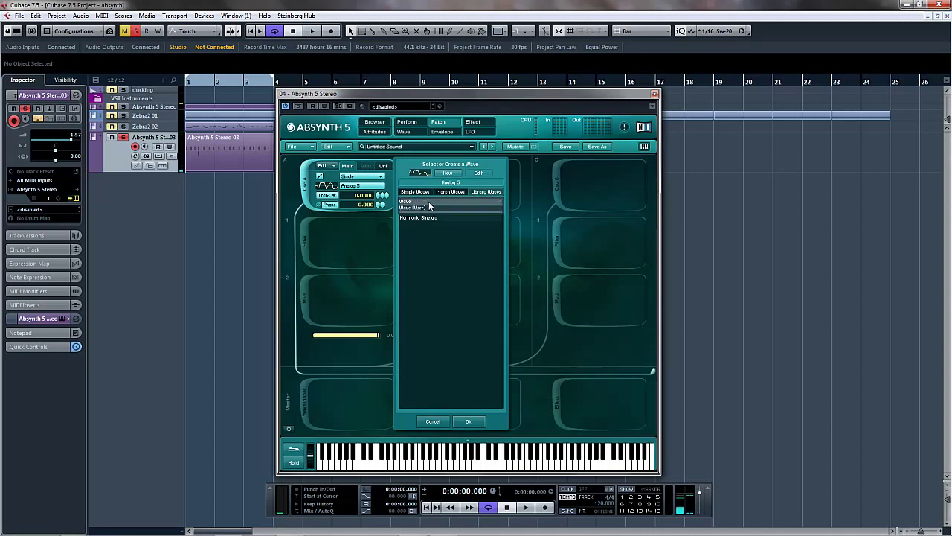
left_click(429, 202)
left_click(428, 202)
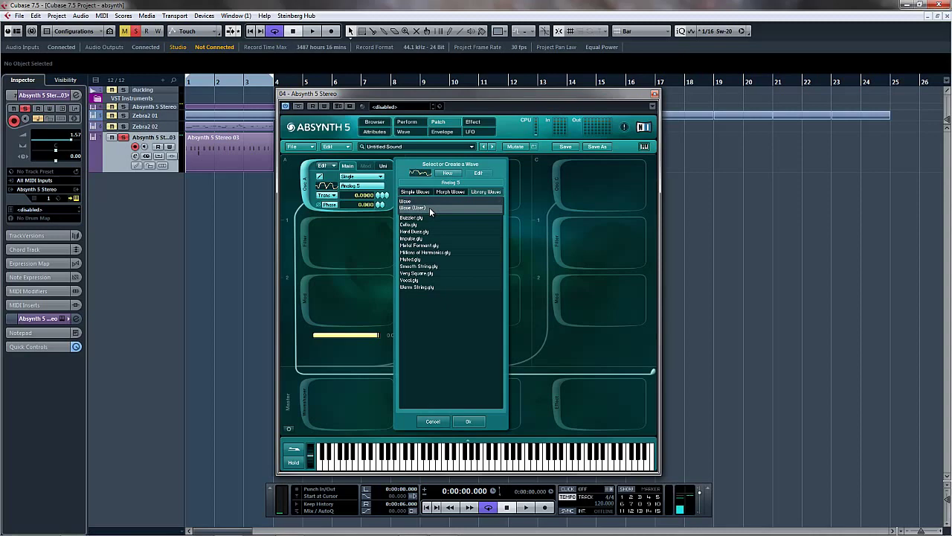
left_click(429, 207)
left_click(421, 203)
left_click(422, 201)
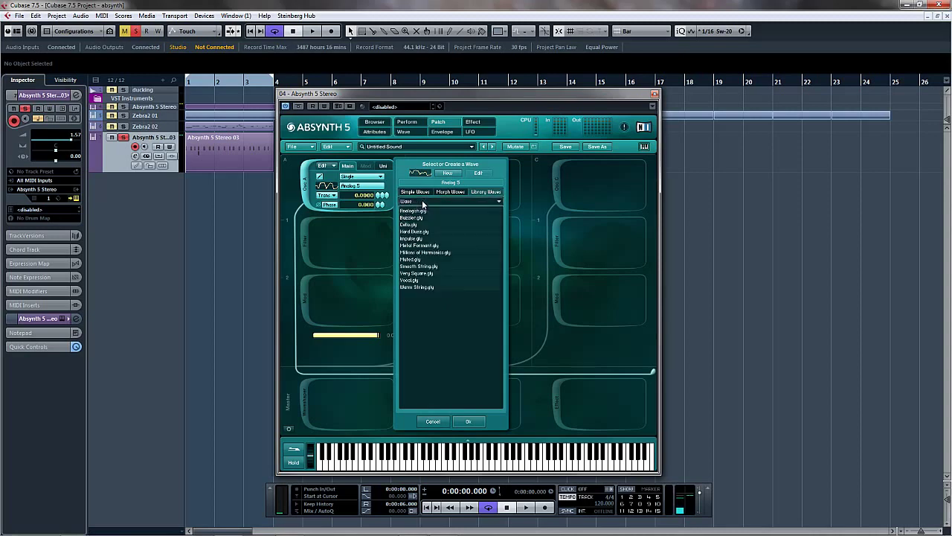
left_click(420, 261)
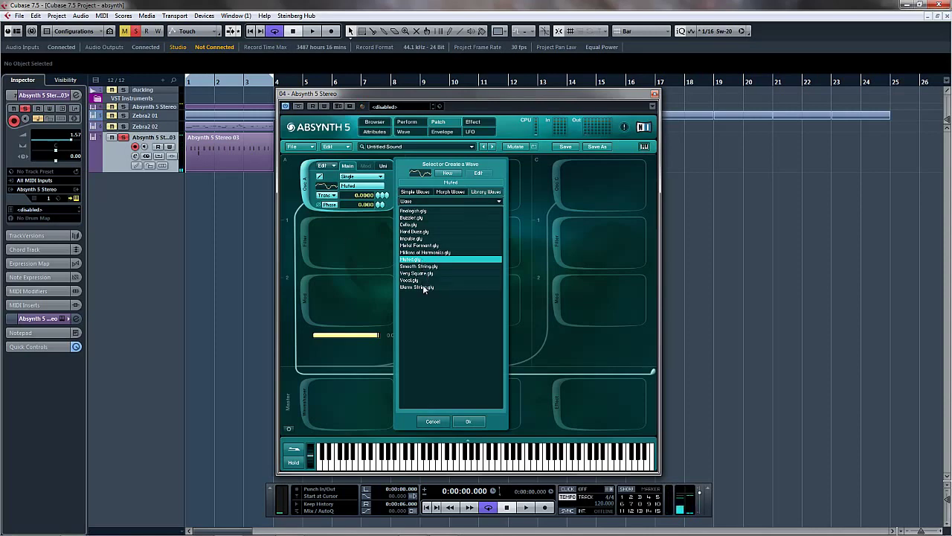
left_click(421, 246)
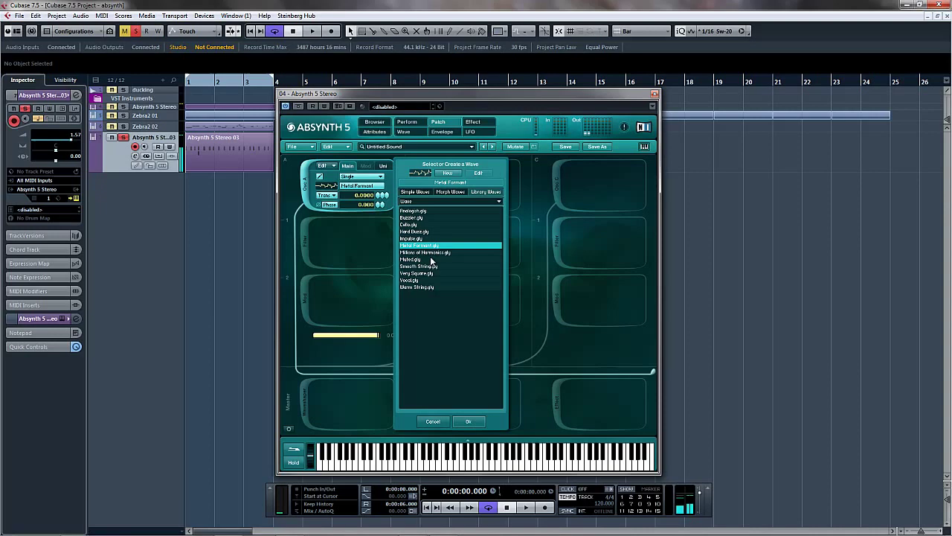
View Metal Formant in the waveform editor, then start a new empty sound
left_click(455, 174)
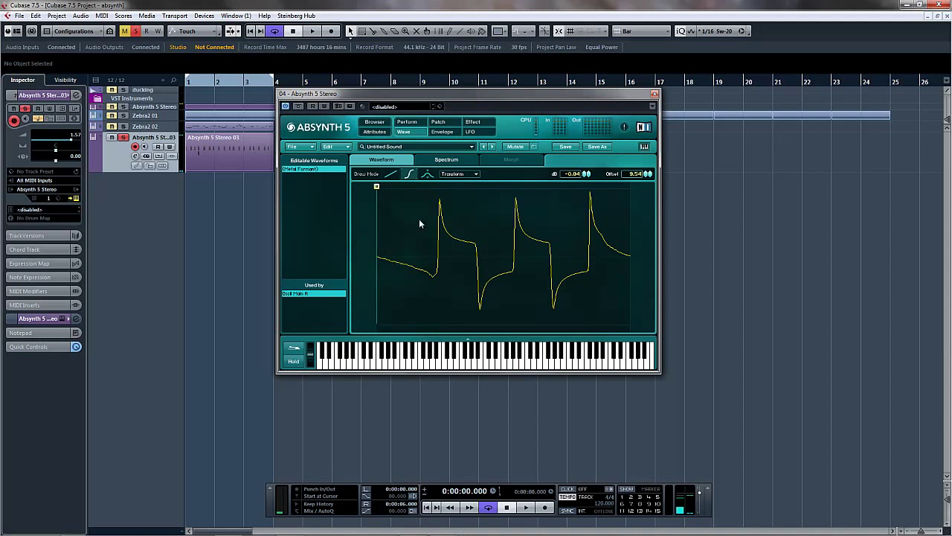
left_click(408, 174)
left_click(298, 146)
left_click(298, 147)
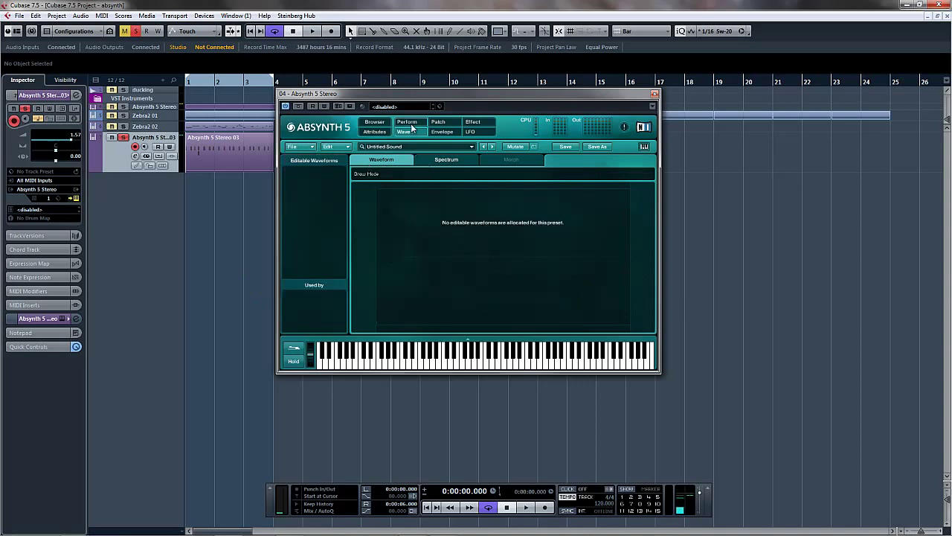
Choose Sine for oscillator A and load it into the waveform editor
left_click(441, 122)
left_click(346, 186)
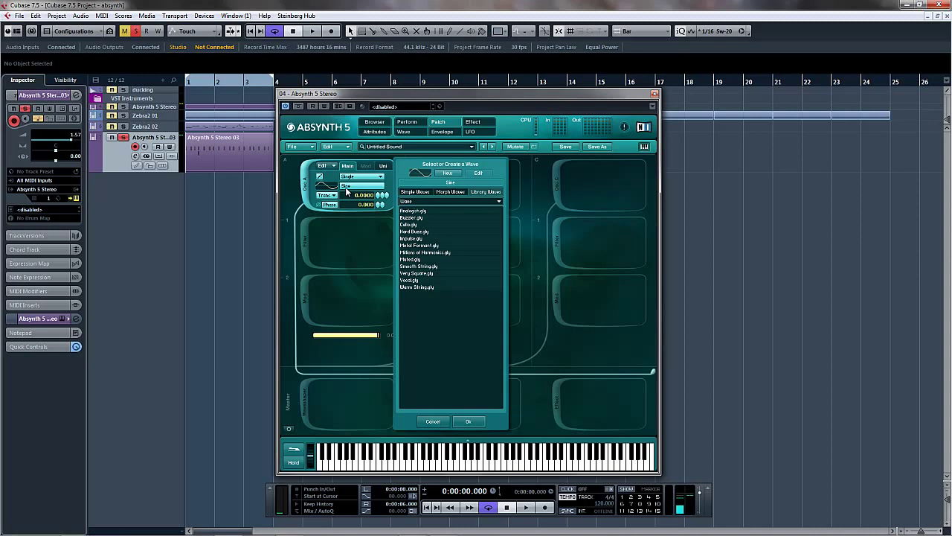
left_click(424, 193)
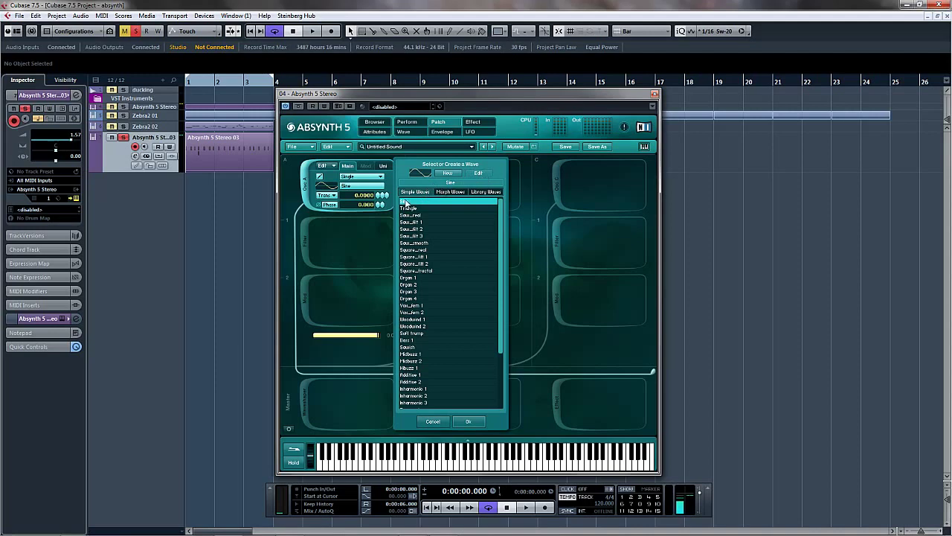
left_click(448, 174)
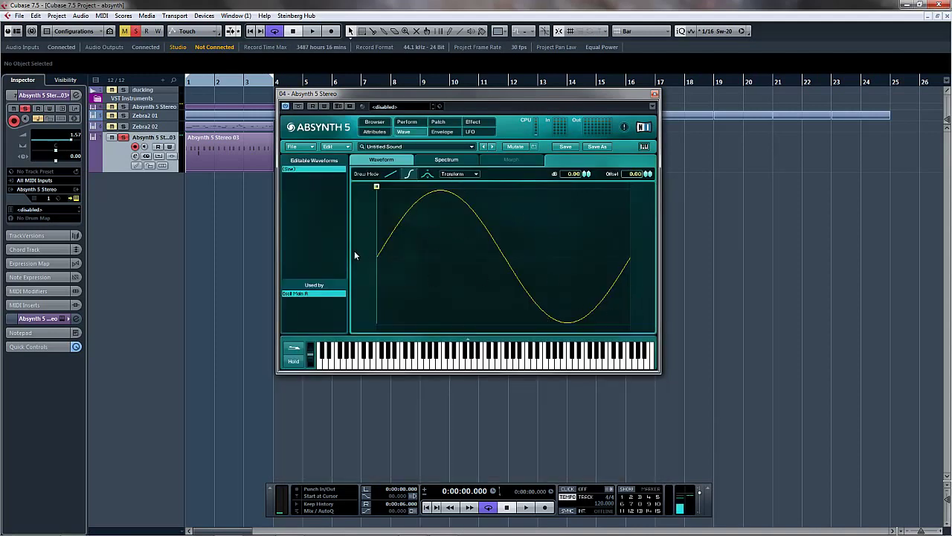
Redraw the start of the Sine wave with straight-line spikes in Line mode
left_click(306, 170)
left_click(305, 171)
left_click(390, 174)
left_click_drag(379, 255, 395, 192)
mouse_move(410, 266)
left_mouse_down()
mouse_move(428, 312)
mouse_move(414, 295)
mouse_move(416, 262)
mouse_move(457, 269)
left_mouse_up()
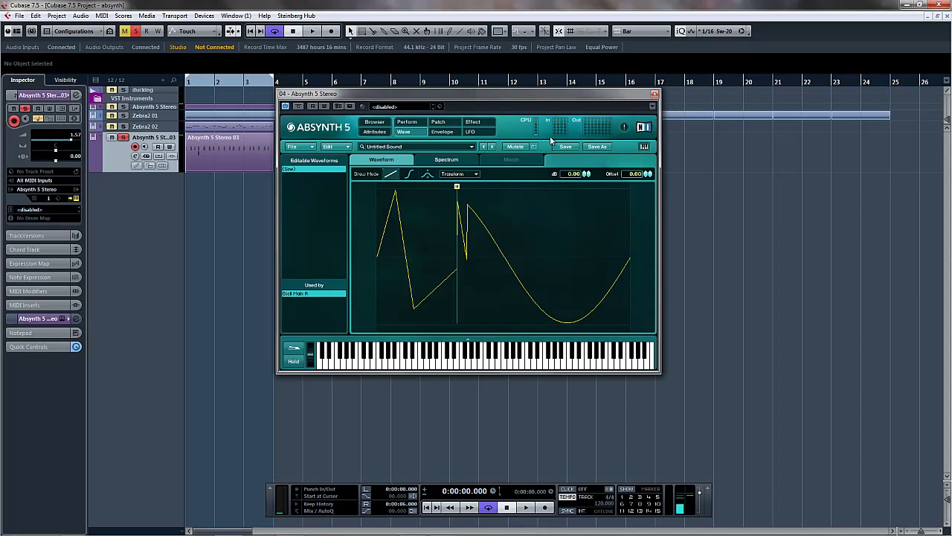
left_click(216, 157)
Open the Absynth MIDI part's notes and play the project to audition the wave
double_click(215, 153)
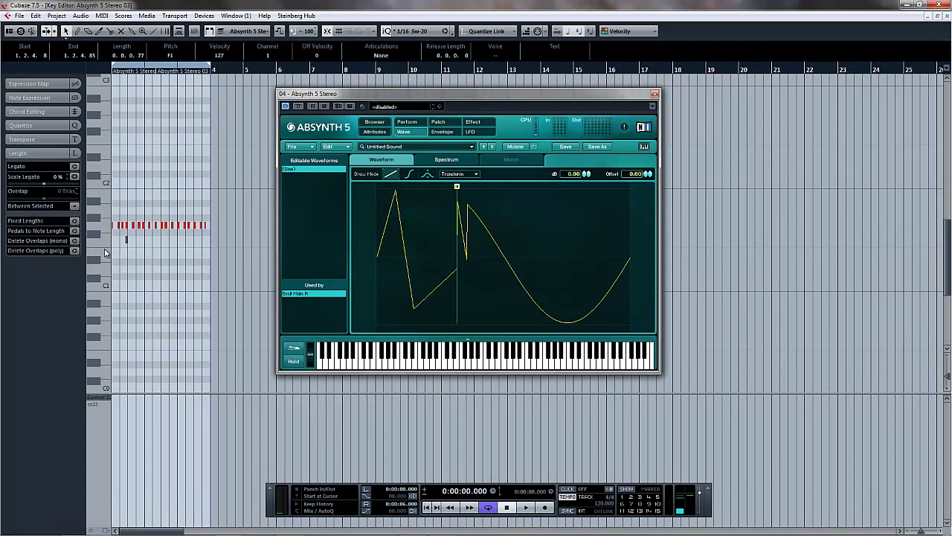
key("Up")
key("Up")
key("space")
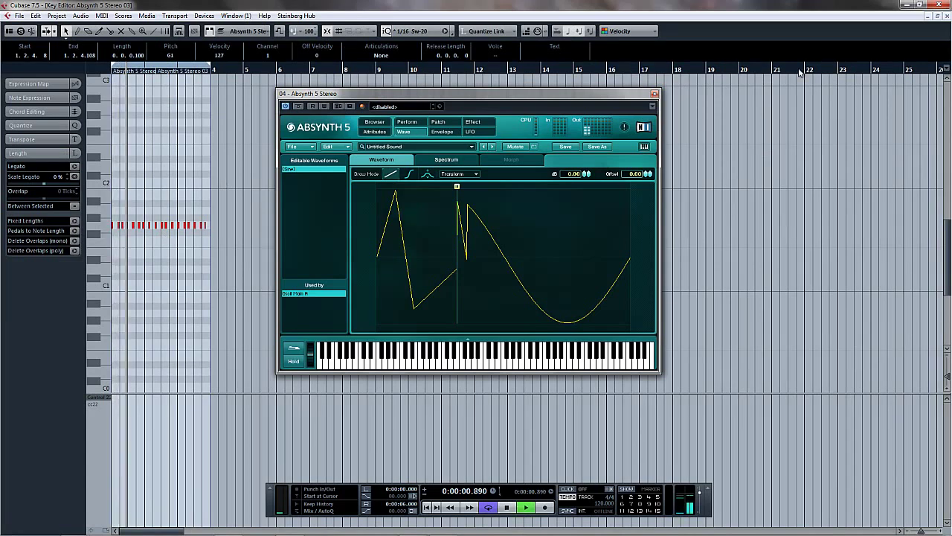
left_click(945, 16)
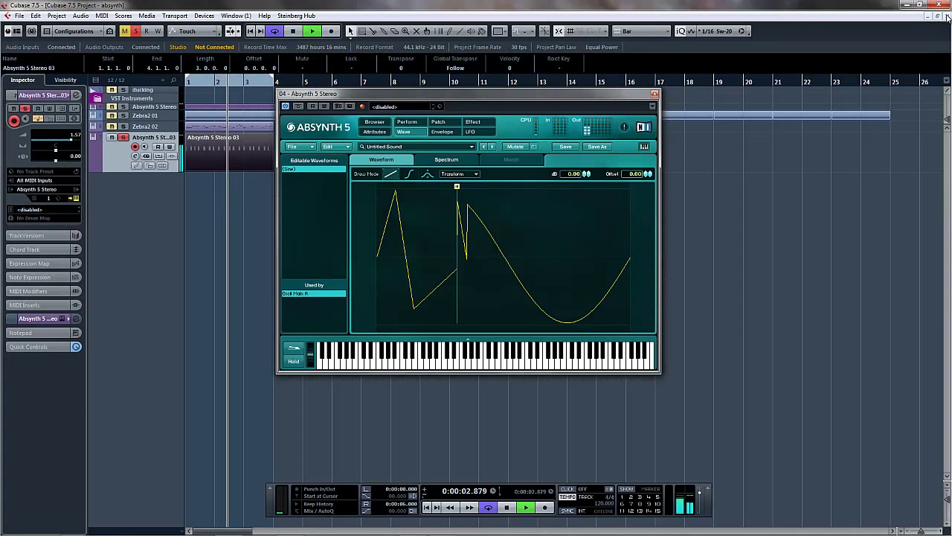
key("space")
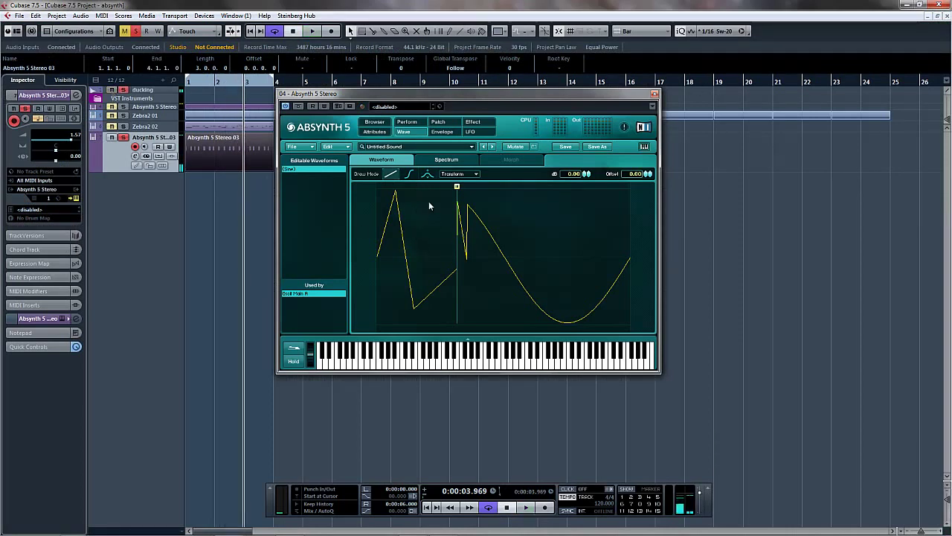
key("space")
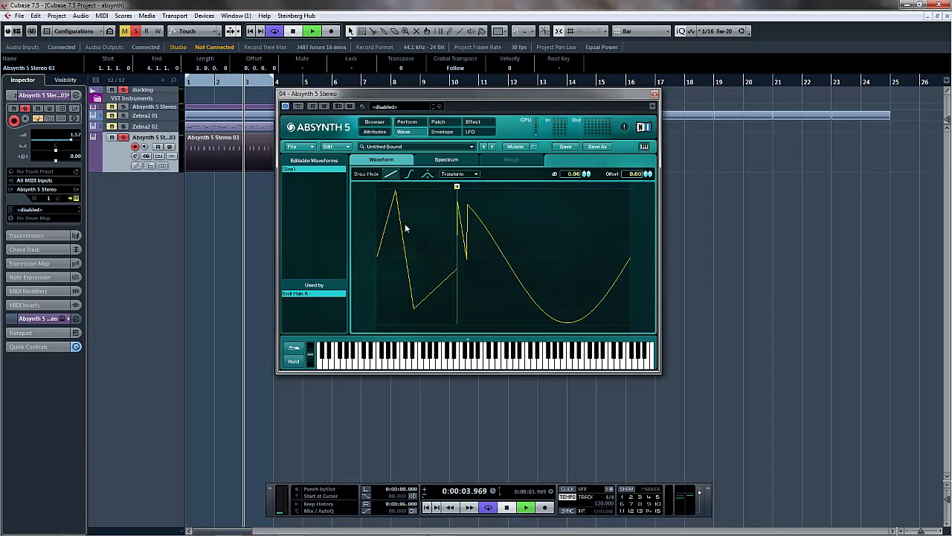
Draw a rough zigzag of peaks and dips, then flatten it with a straight line
mouse_move(455, 206)
left_mouse_down()
mouse_move(436, 227)
mouse_move(420, 206)
mouse_move(431, 270)
mouse_move(462, 316)
mouse_move(537, 304)
mouse_move(569, 235)
mouse_move(569, 205)
mouse_move(625, 260)
mouse_move(592, 318)
mouse_move(523, 324)
mouse_move(487, 290)
mouse_move(463, 245)
mouse_move(405, 242)
mouse_move(380, 269)
mouse_move(390, 312)
mouse_move(409, 306)
mouse_move(435, 208)
mouse_move(444, 286)
mouse_move(462, 214)
left_mouse_up()
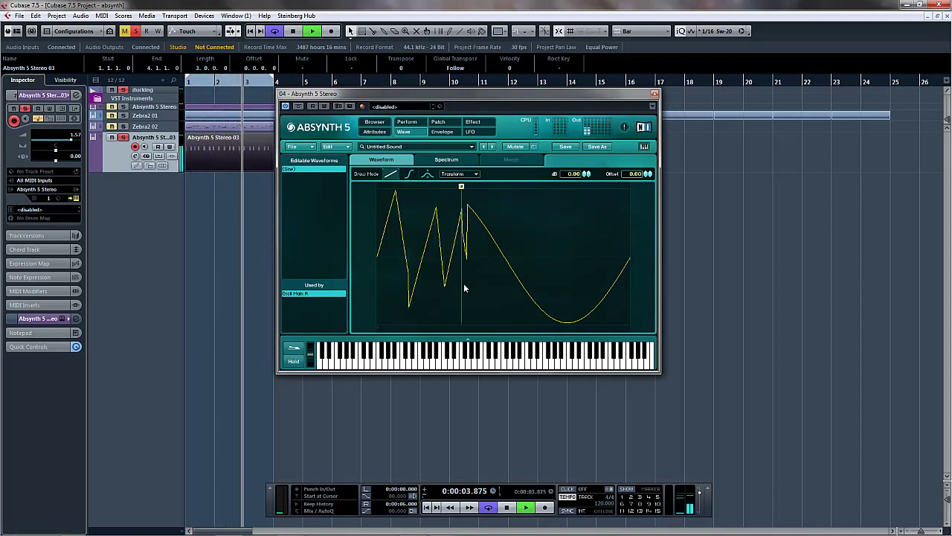
mouse_move(463, 288)
left_mouse_down()
mouse_move(481, 323)
mouse_move(497, 202)
mouse_move(538, 201)
mouse_move(560, 318)
left_mouse_up()
left_click(519, 293)
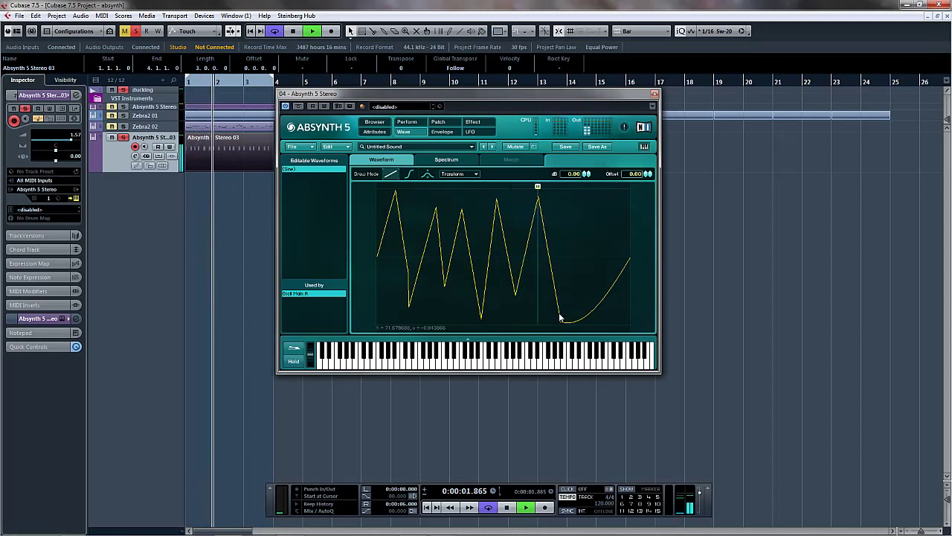
left_click(563, 196)
left_click_drag(570, 251, 572, 319)
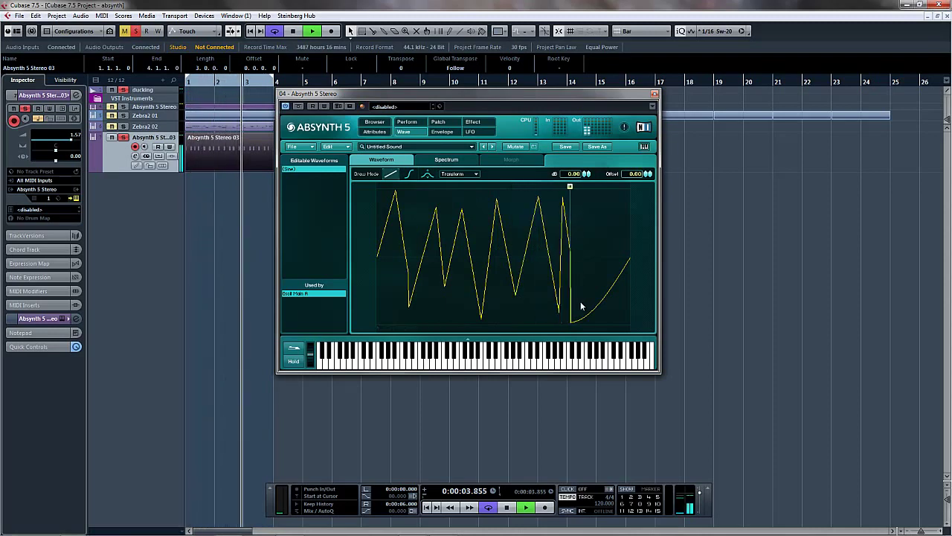
mouse_move(582, 227)
left_mouse_down()
mouse_move(596, 189)
mouse_move(619, 292)
left_mouse_up()
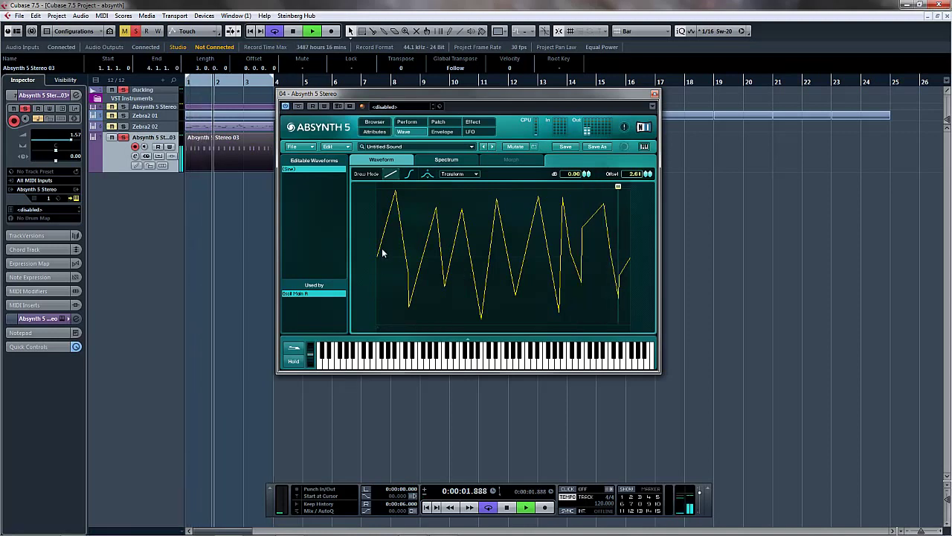
mouse_move(382, 252)
left_mouse_down()
mouse_move(380, 323)
mouse_move(401, 245)
mouse_move(417, 239)
mouse_move(426, 277)
mouse_move(426, 214)
mouse_move(458, 241)
mouse_move(463, 310)
mouse_move(517, 223)
mouse_move(538, 290)
mouse_move(602, 239)
left_mouse_up()
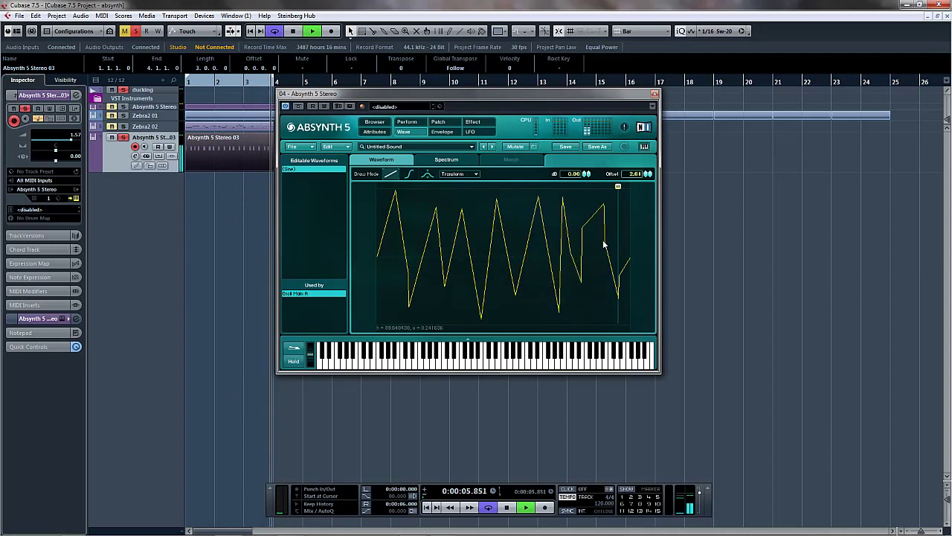
key("space")
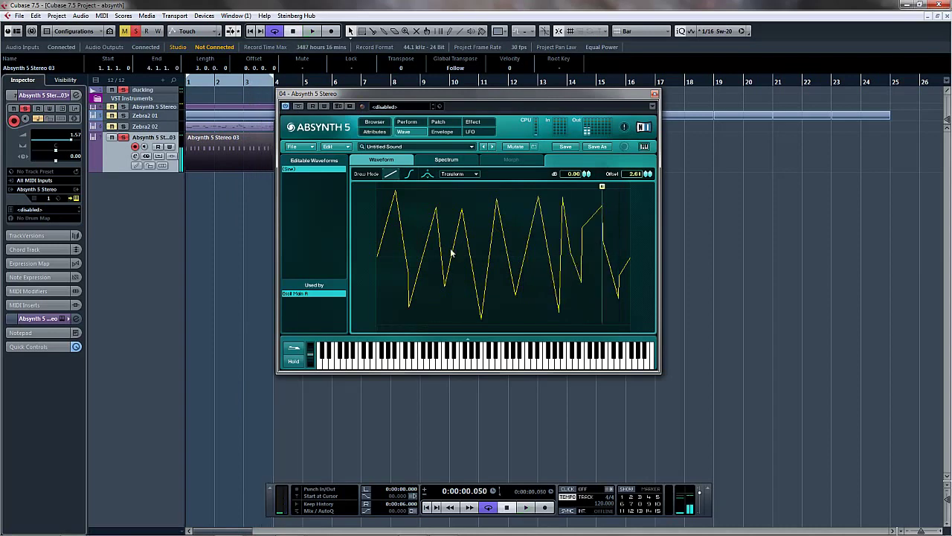
Reset the wave to a flat line and experiment with peaks and valleys
left_click(377, 257)
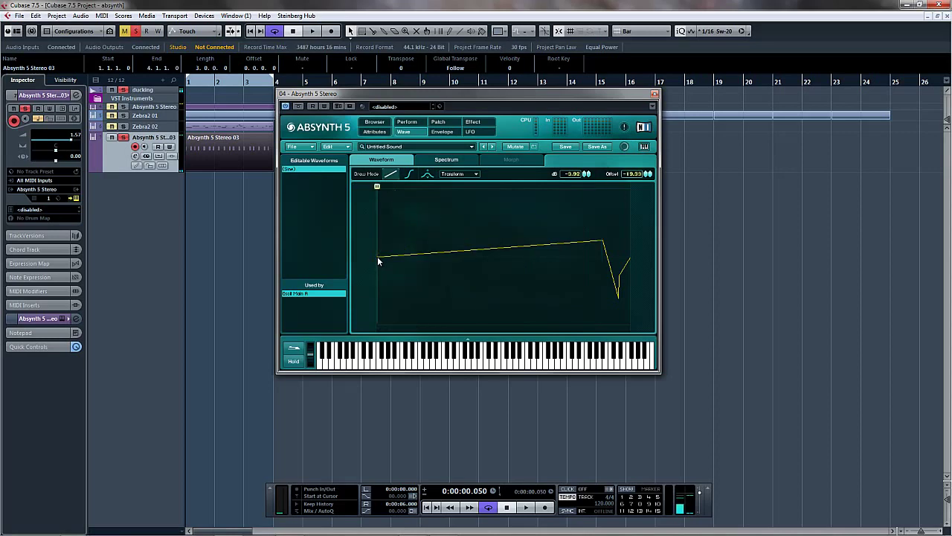
left_click(629, 256)
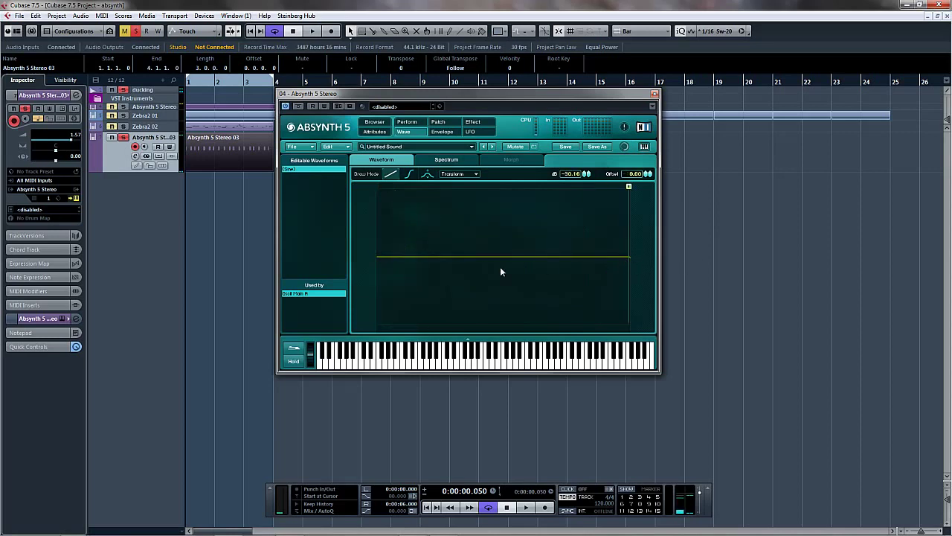
left_click(390, 214)
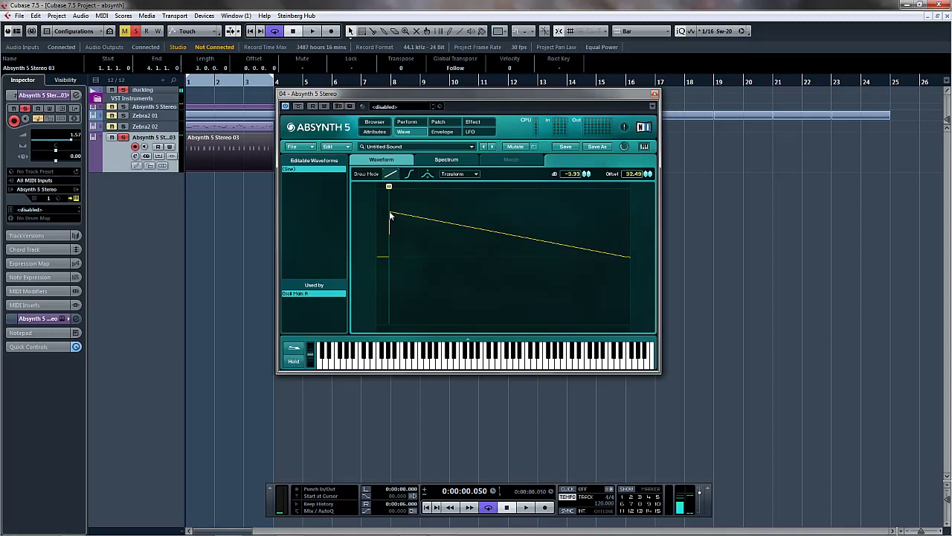
left_click(412, 308)
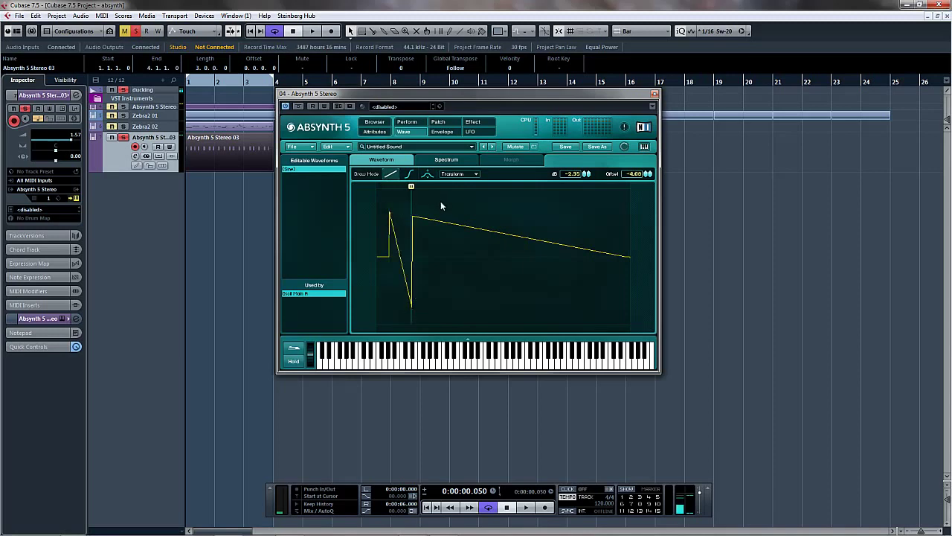
left_click(377, 256)
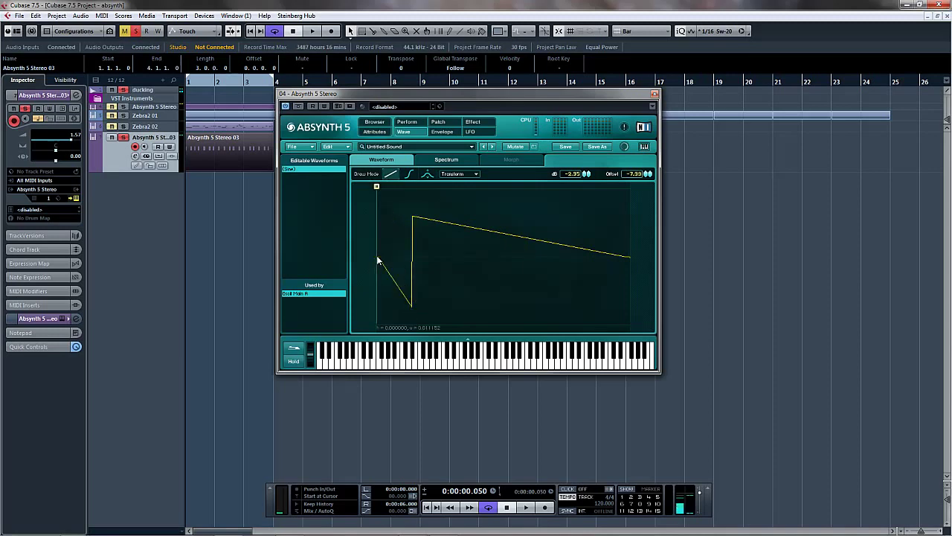
left_click(411, 257)
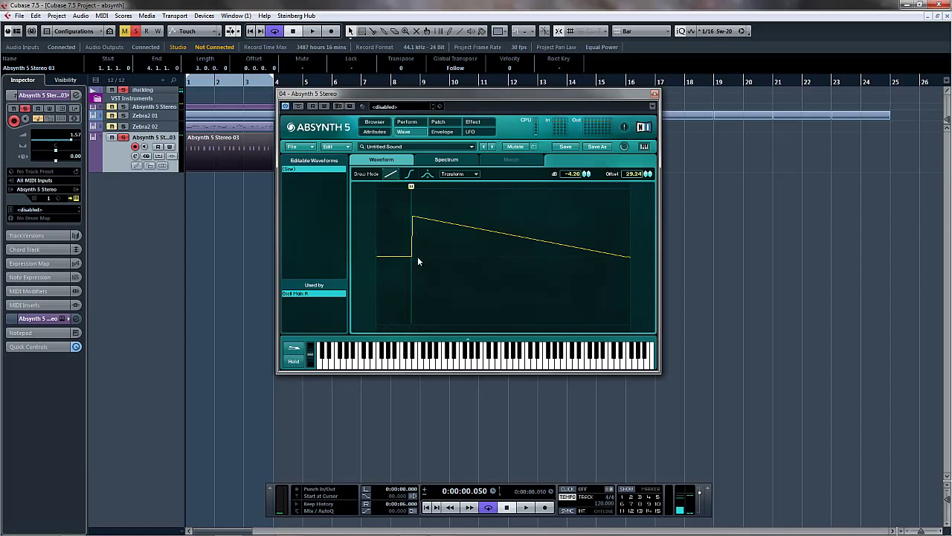
left_click(627, 256)
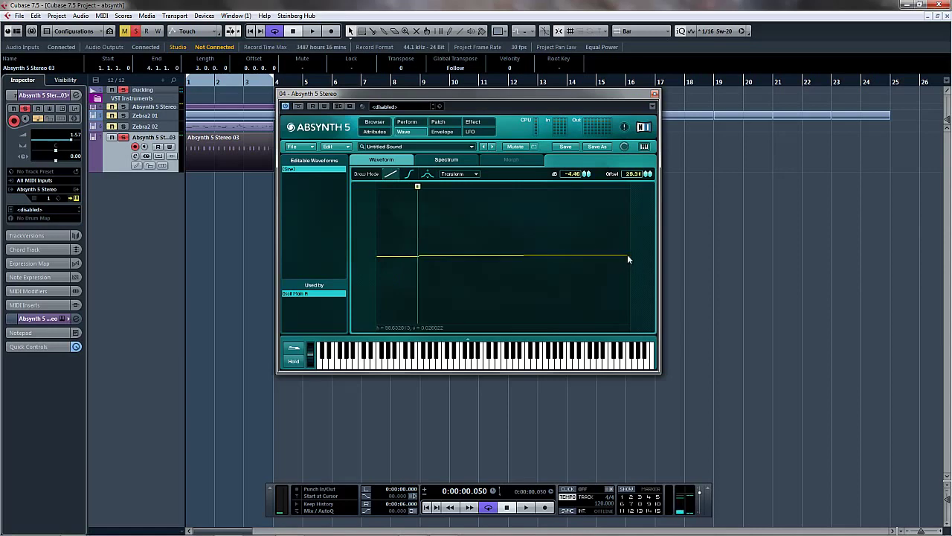
mouse_move(379, 253)
left_mouse_down()
mouse_move(398, 216)
mouse_move(454, 206)
mouse_move(566, 213)
mouse_move(482, 198)
mouse_move(379, 238)
left_mouse_up()
left_click_drag(394, 202, 571, 187)
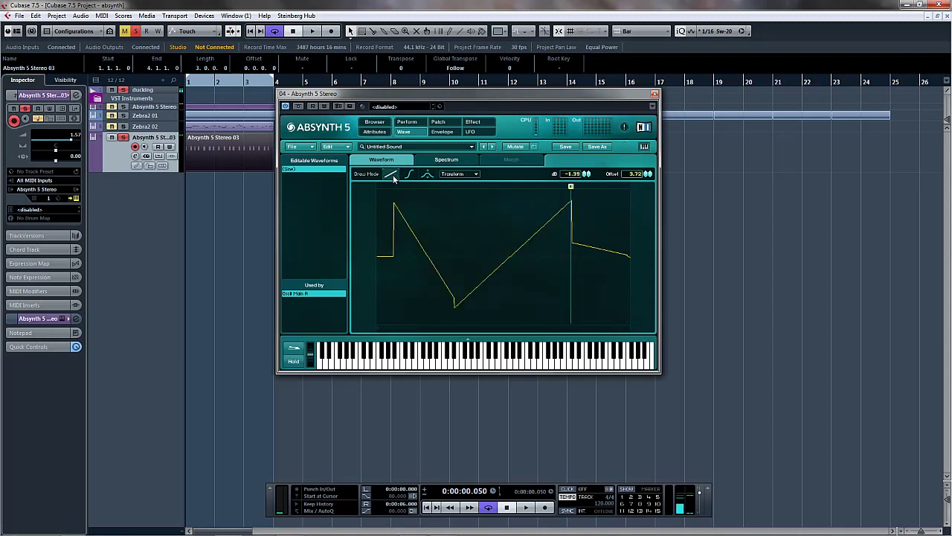
left_click(628, 257)
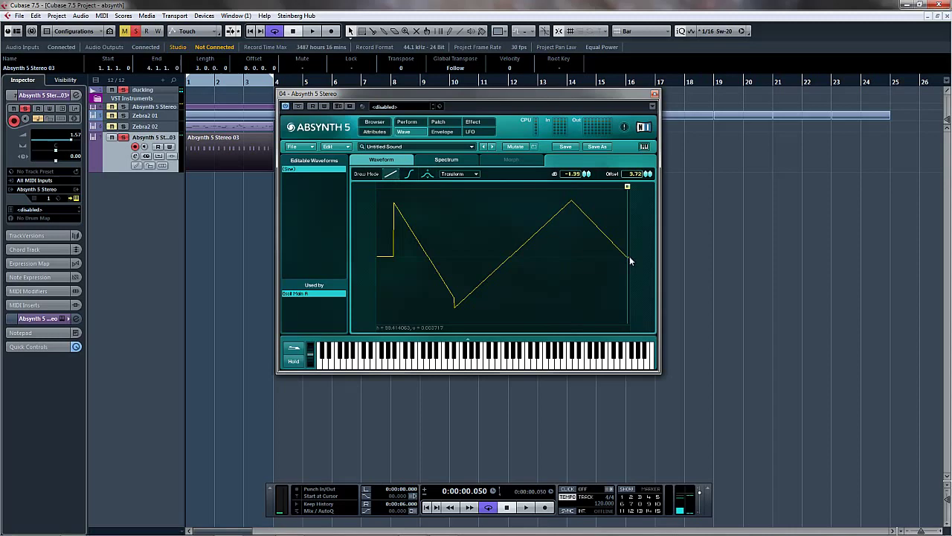
From a flat start, draw a zigzag of three peaks separated by deep troughs
left_click(377, 258)
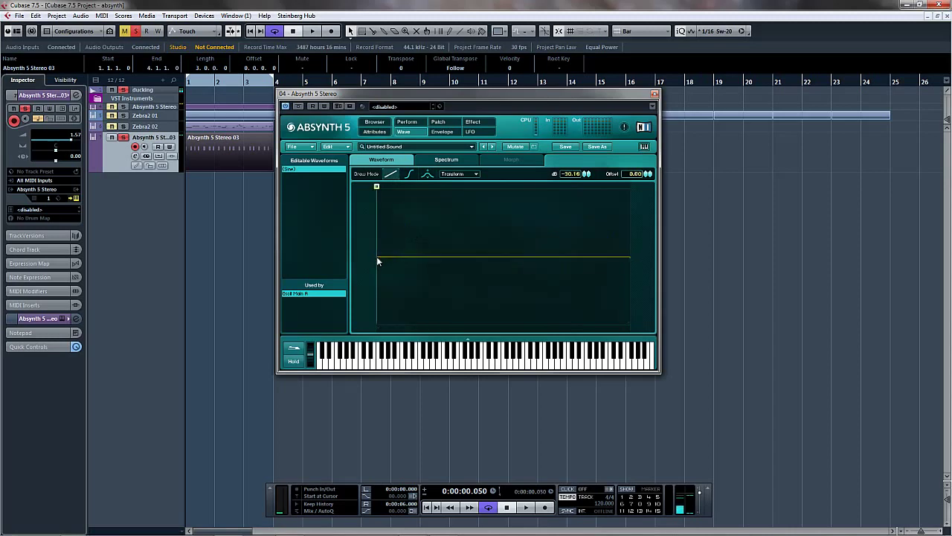
left_click(390, 210)
left_click(390, 211)
left_click(422, 314)
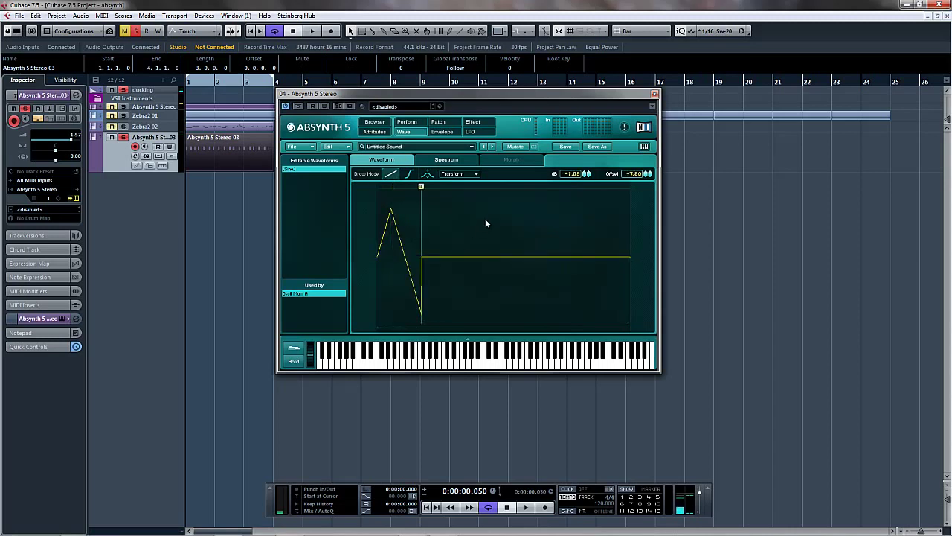
left_click(487, 206)
left_click(527, 314)
left_click(601, 203)
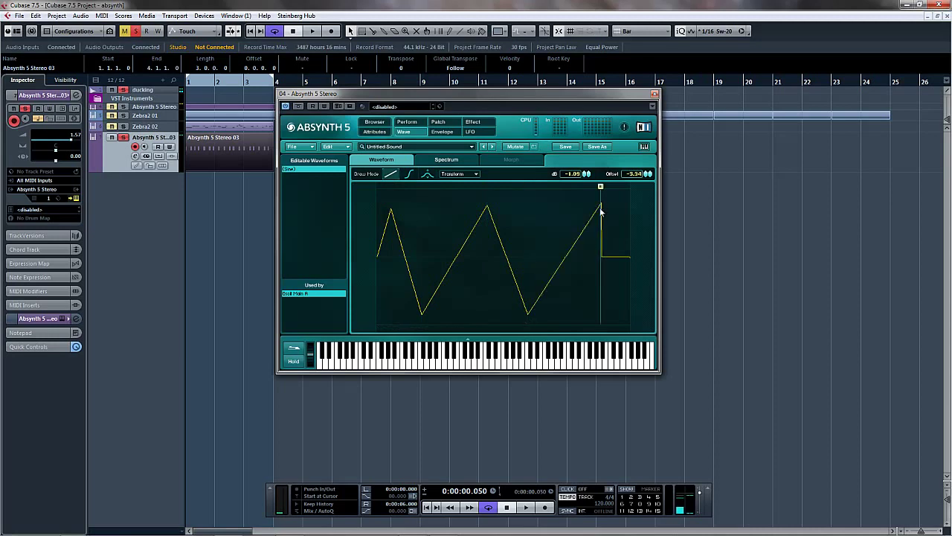
Draw a falling ramp across the wave while auditioning it with playback
left_click(377, 192)
left_click(626, 321)
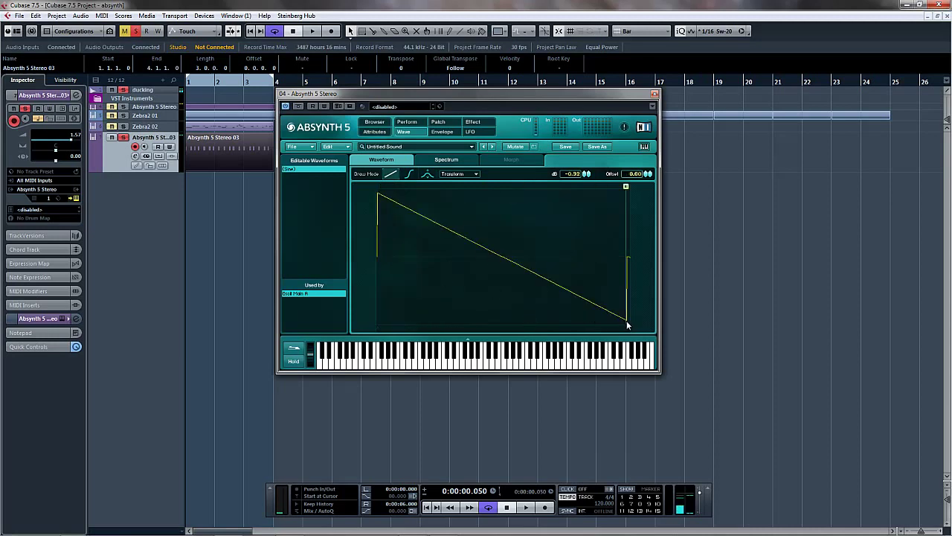
key("space")
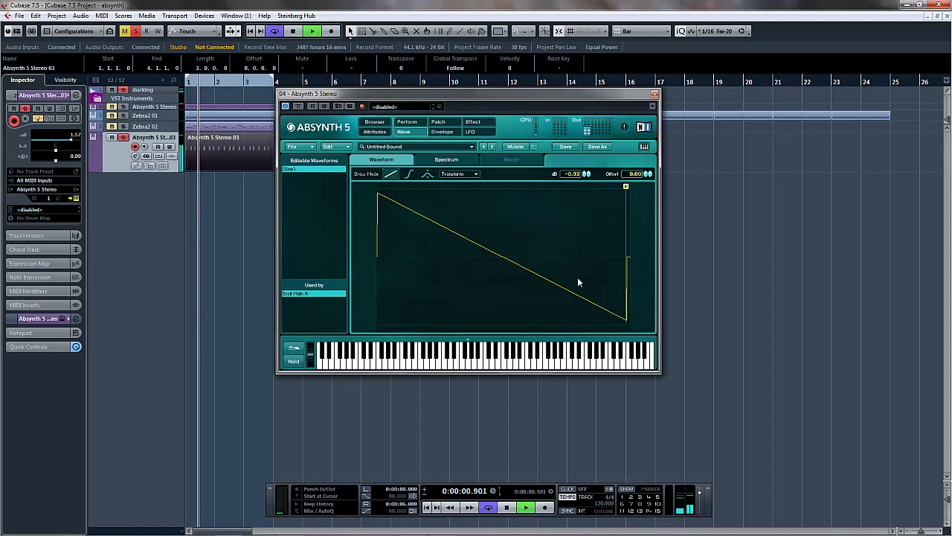
left_click(633, 255)
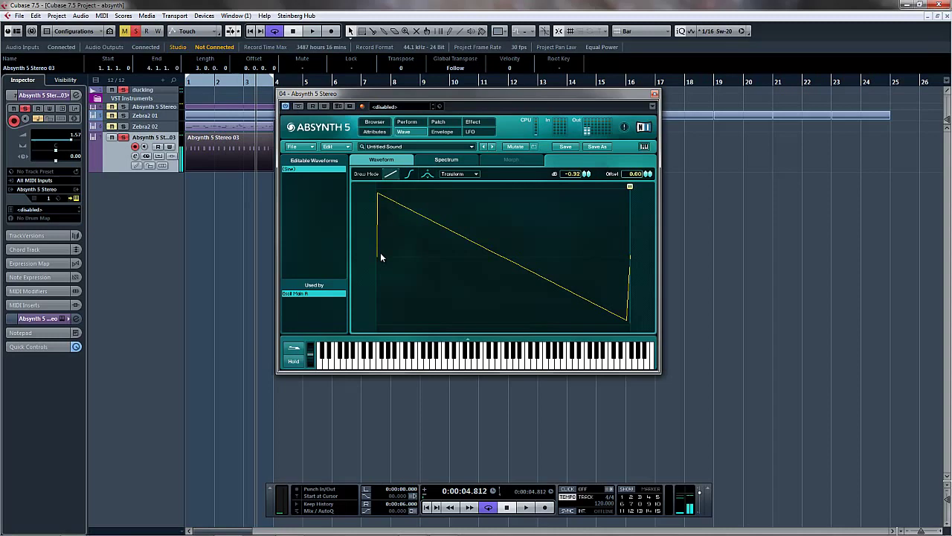
left_click_drag(434, 231, 378, 190)
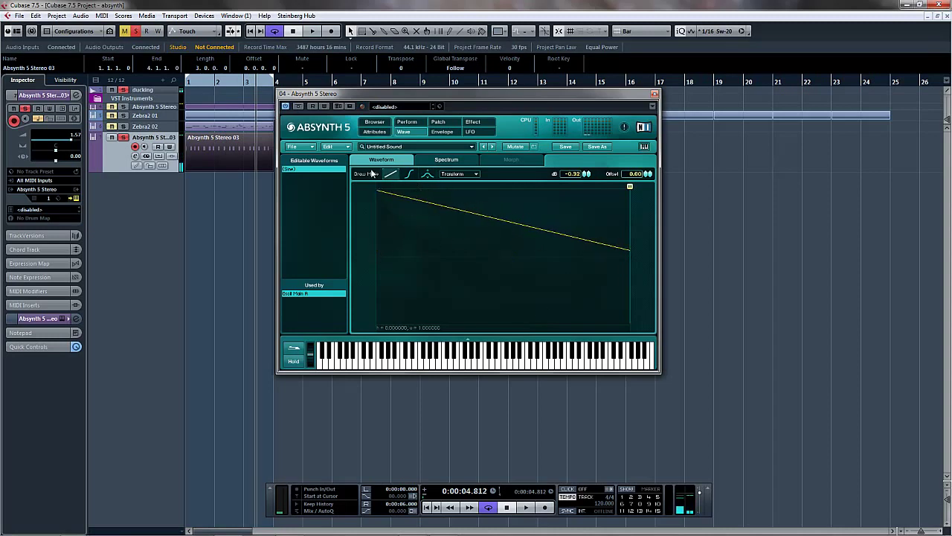
Hold the wave high to the middle, drop vertically, keep it flat low, and audition
left_click(499, 191)
left_click(497, 190)
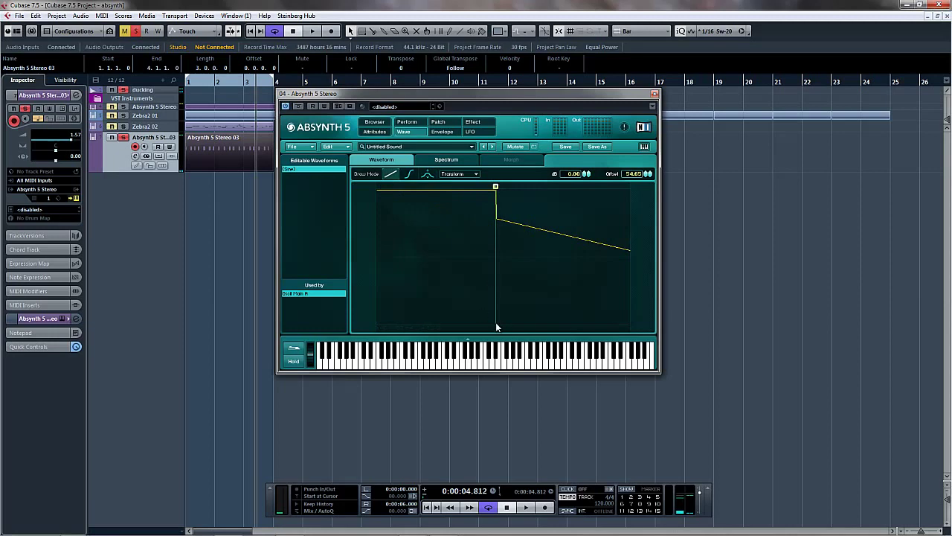
left_click(496, 326)
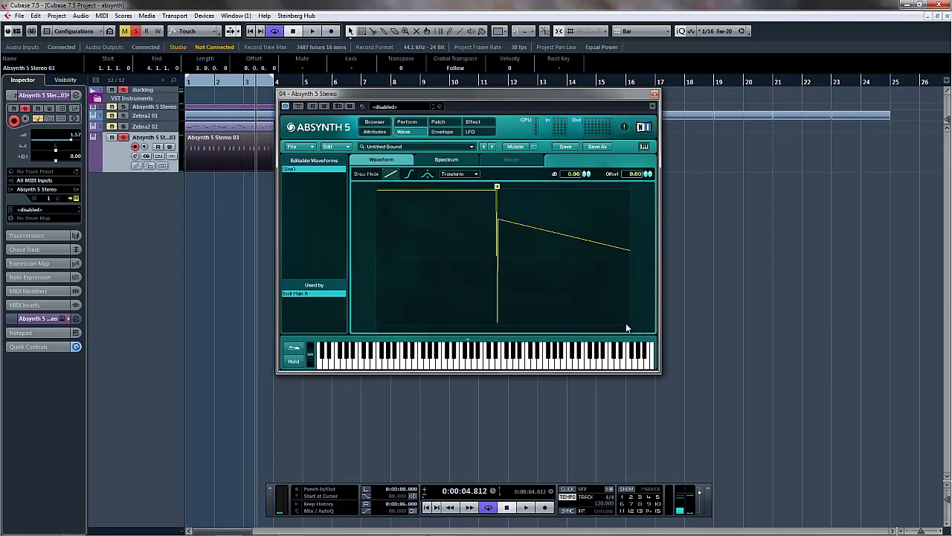
mouse_move(500, 318)
left_mouse_down()
mouse_move(613, 349)
mouse_move(632, 341)
left_mouse_up()
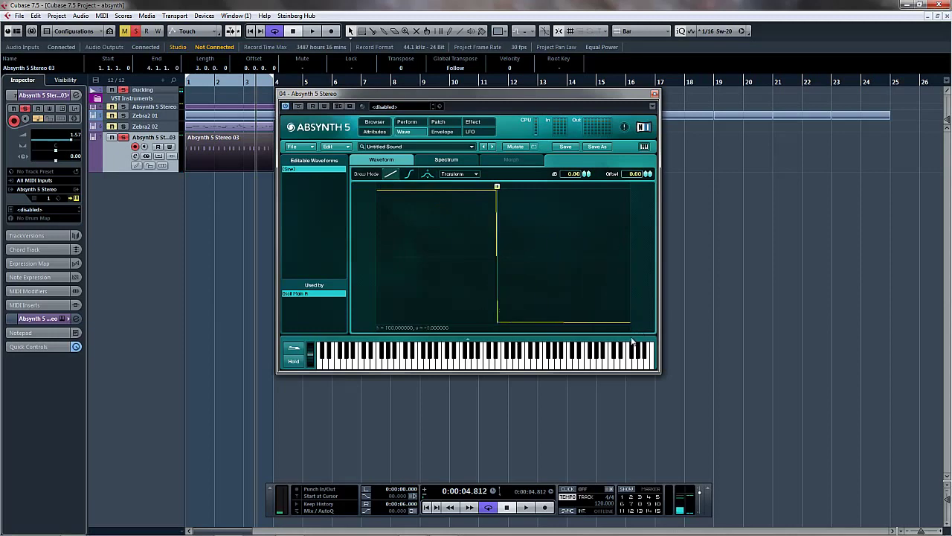
key("space")
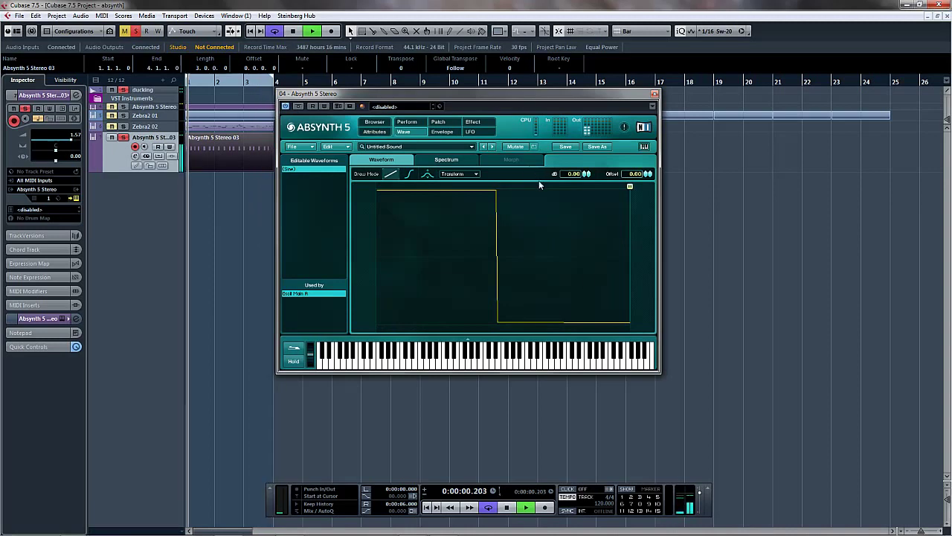
key("space")
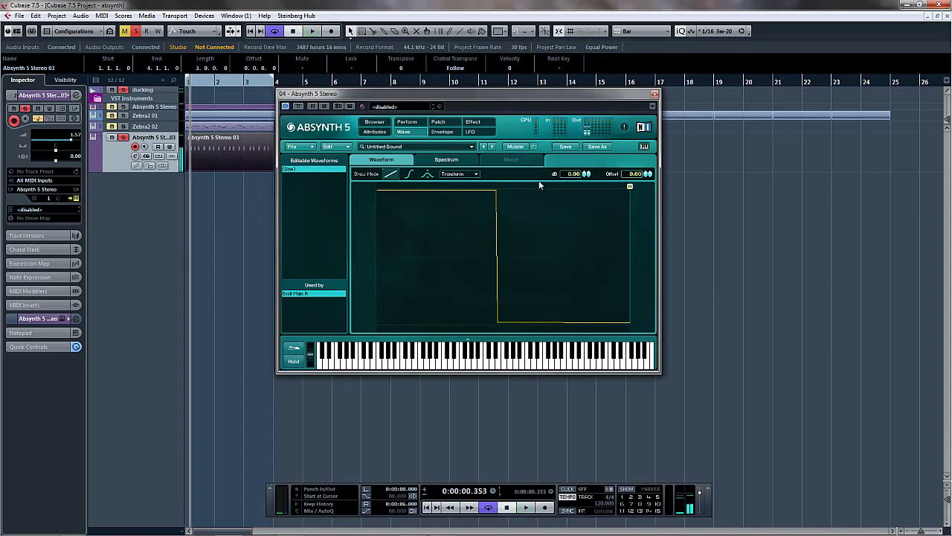
Sketch curved rises and falls in Curve mode while playing the project
left_click(409, 175)
mouse_move(382, 256)
left_mouse_down()
mouse_move(430, 211)
mouse_move(424, 221)
mouse_move(538, 251)
mouse_move(518, 199)
mouse_move(497, 187)
left_mouse_up()
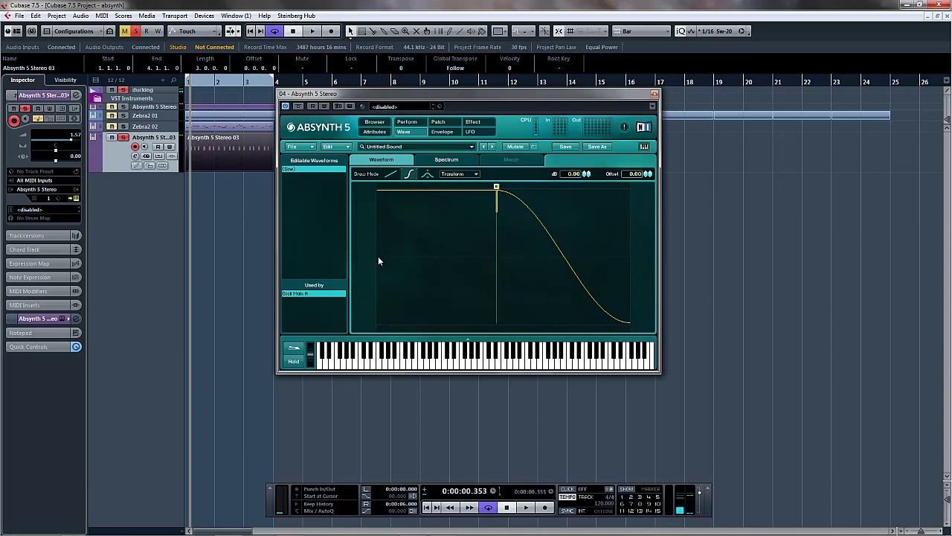
mouse_move(378, 261)
left_mouse_down()
mouse_move(393, 206)
mouse_move(372, 256)
left_mouse_up()
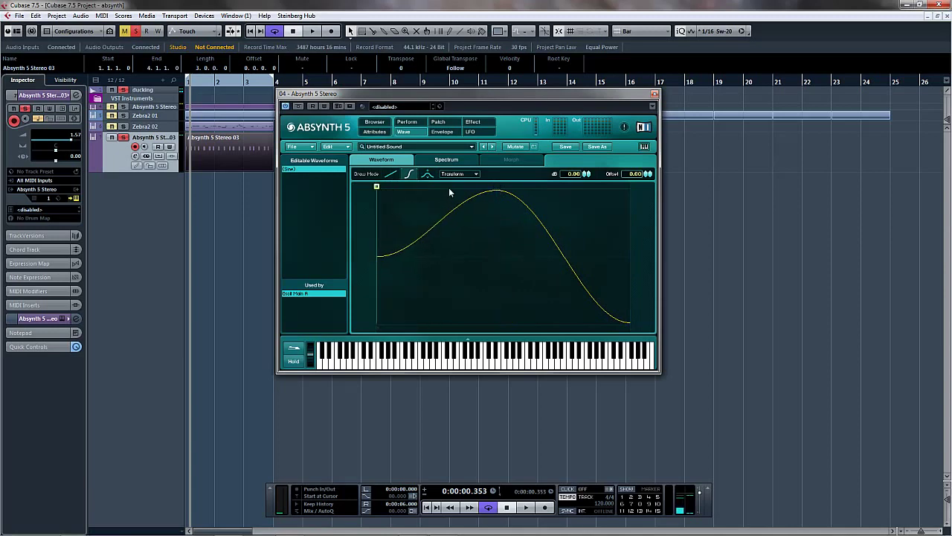
left_click_drag(448, 192, 474, 192)
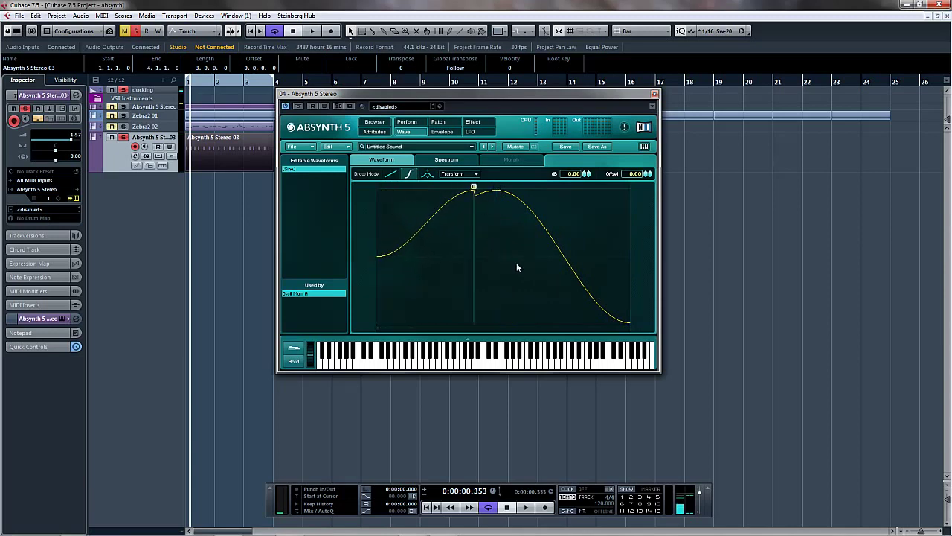
mouse_move(536, 310)
left_mouse_down()
mouse_move(573, 339)
mouse_move(595, 208)
mouse_move(632, 183)
left_mouse_up()
key("space")
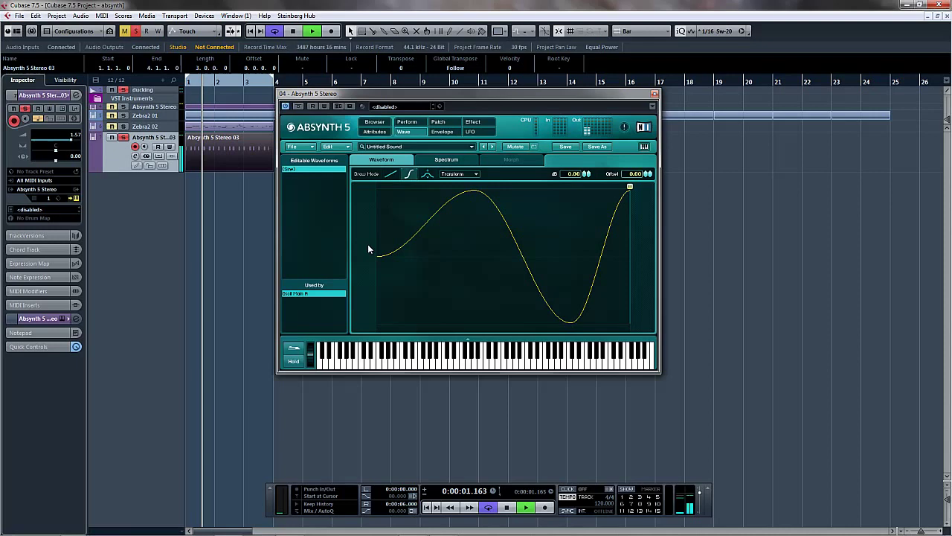
Redraw the wave as a quick rise to an early sharp peak with a long downward curve
mouse_move(385, 257)
left_mouse_down()
mouse_move(378, 188)
mouse_move(427, 199)
mouse_move(421, 229)
mouse_move(442, 286)
mouse_move(488, 314)
left_mouse_up()
mouse_move(400, 287)
left_mouse_down()
mouse_move(405, 302)
mouse_move(379, 258)
mouse_move(414, 192)
mouse_move(477, 322)
mouse_move(518, 291)
mouse_move(541, 187)
mouse_move(587, 257)
left_mouse_up()
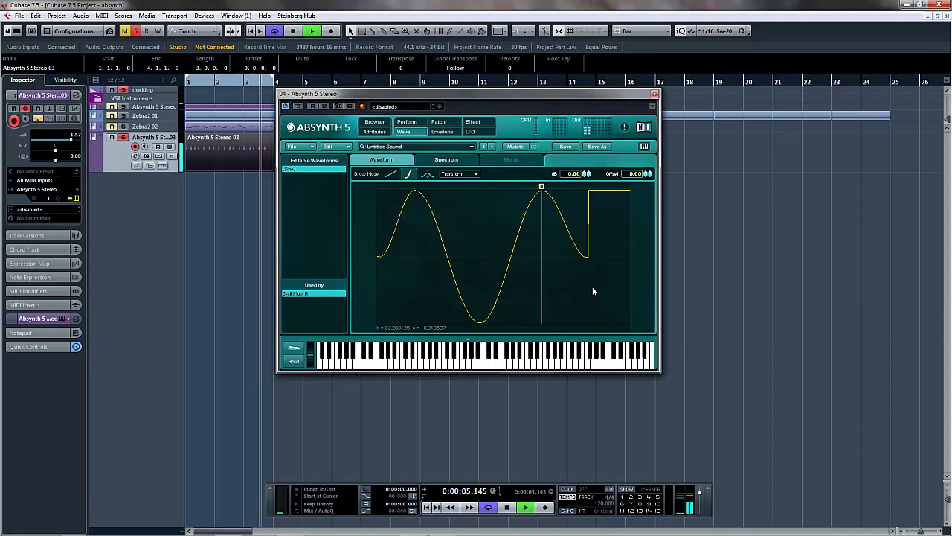
left_click_drag(593, 291, 629, 326)
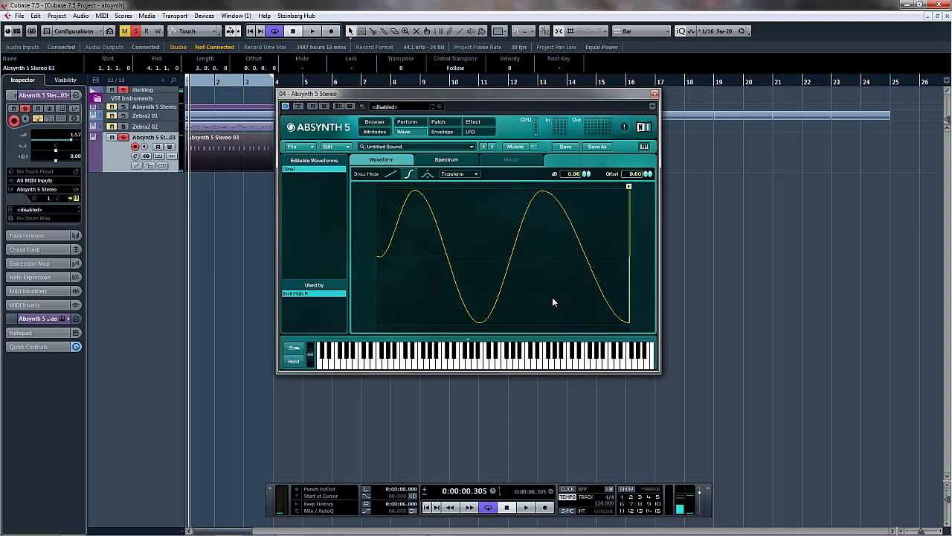
left_click_drag(383, 196, 405, 195)
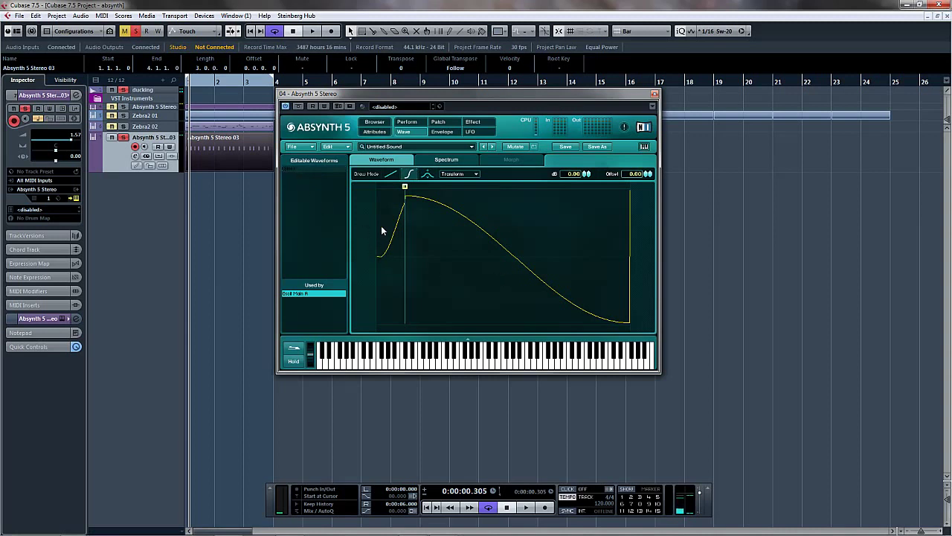
mouse_move(381, 230)
left_mouse_down()
mouse_move(385, 251)
mouse_move(376, 249)
left_mouse_up()
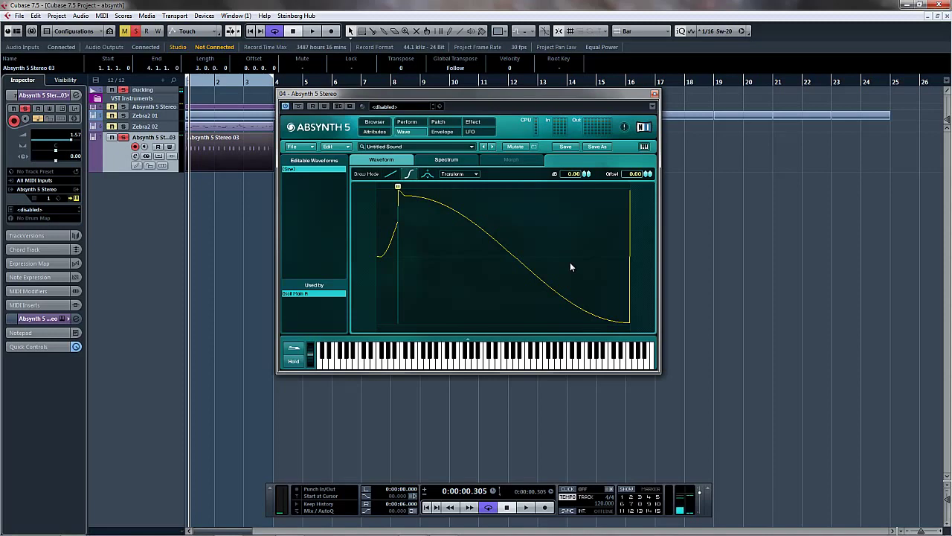
In Transform mode, reshape marked spans into a sharp dip to the bottom, plateau and curved hump
left_click(429, 174)
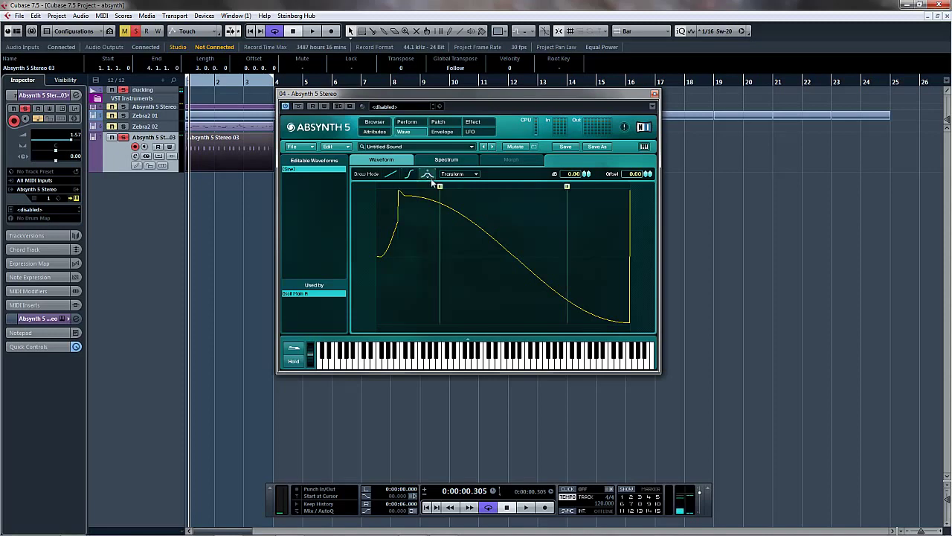
mouse_move(495, 251)
left_mouse_down()
mouse_move(499, 323)
mouse_move(426, 239)
mouse_move(521, 283)
mouse_move(622, 294)
mouse_move(621, 204)
mouse_move(609, 166)
mouse_move(521, 267)
mouse_move(486, 278)
mouse_move(462, 307)
mouse_move(466, 324)
mouse_move(445, 315)
mouse_move(513, 310)
left_mouse_up()
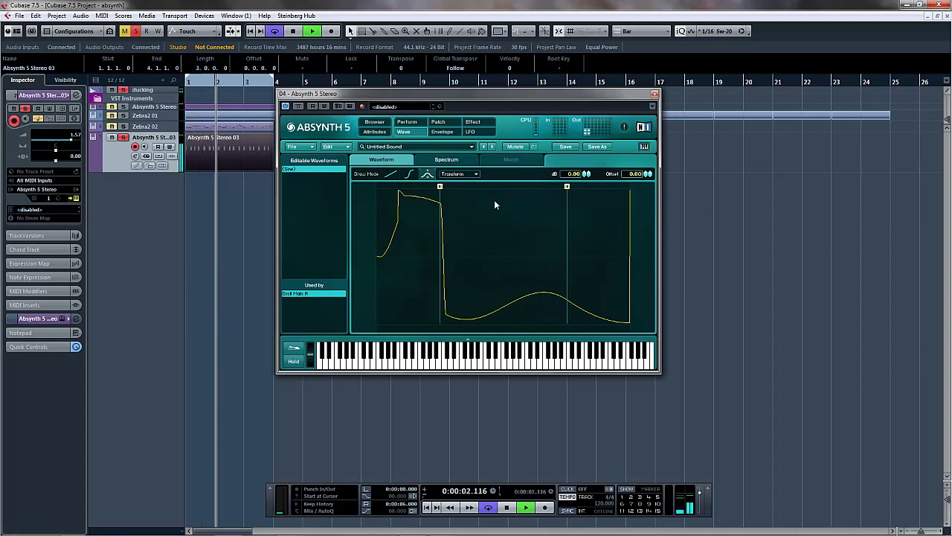
mouse_move(602, 255)
left_mouse_down()
mouse_move(619, 185)
mouse_move(564, 247)
mouse_move(426, 237)
mouse_move(386, 298)
mouse_move(589, 222)
mouse_move(532, 224)
left_mouse_up()
left_click_drag(443, 186, 383, 187)
left_click_drag(566, 186, 412, 187)
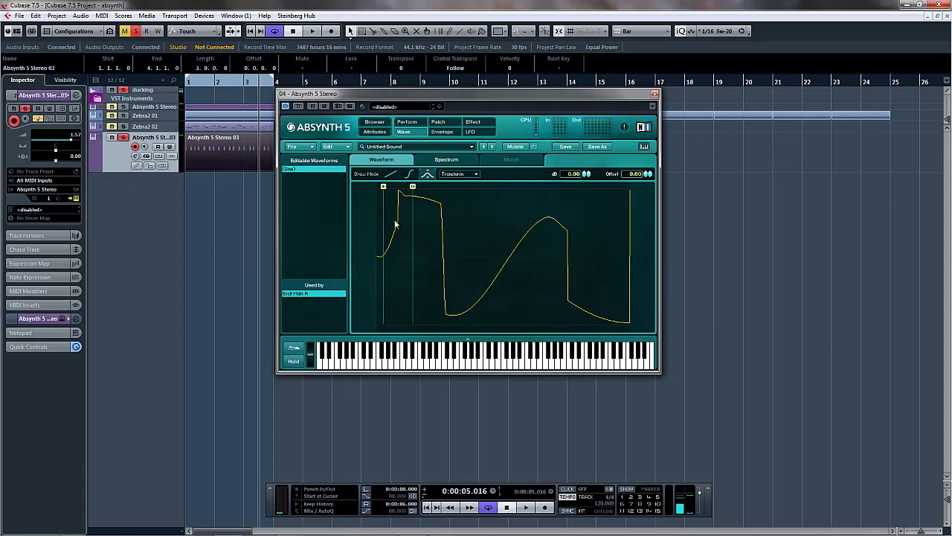
mouse_move(383, 227)
left_mouse_down()
mouse_move(412, 327)
mouse_move(398, 313)
mouse_move(391, 327)
mouse_move(409, 352)
left_mouse_up()
Redraw the left section with a curved rise, a near-vertical straight drop and a smooth curve
left_click(409, 173)
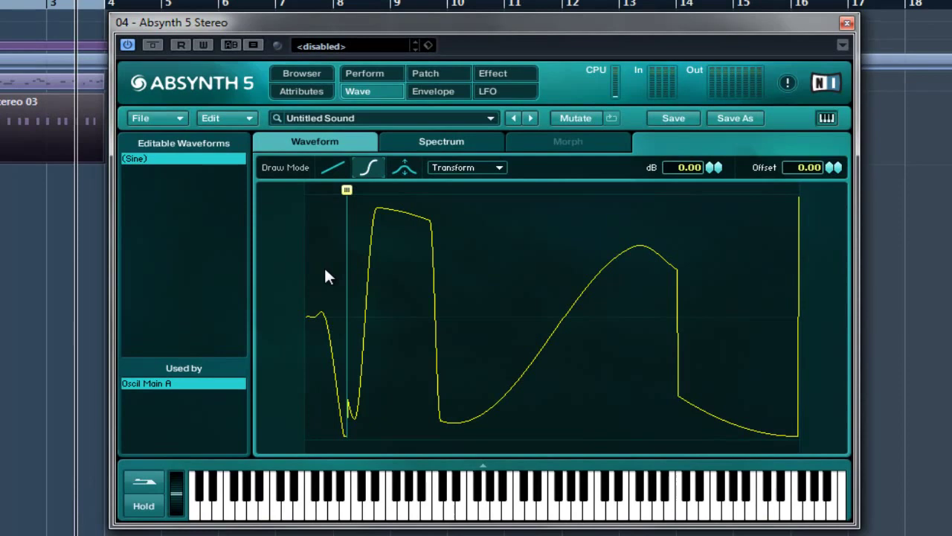
mouse_move(314, 320)
left_mouse_down()
mouse_move(338, 211)
mouse_move(453, 193)
mouse_move(462, 209)
mouse_move(448, 313)
mouse_move(486, 410)
mouse_move(392, 425)
mouse_move(314, 335)
mouse_move(308, 94)
left_mouse_up()
left_click(404, 167)
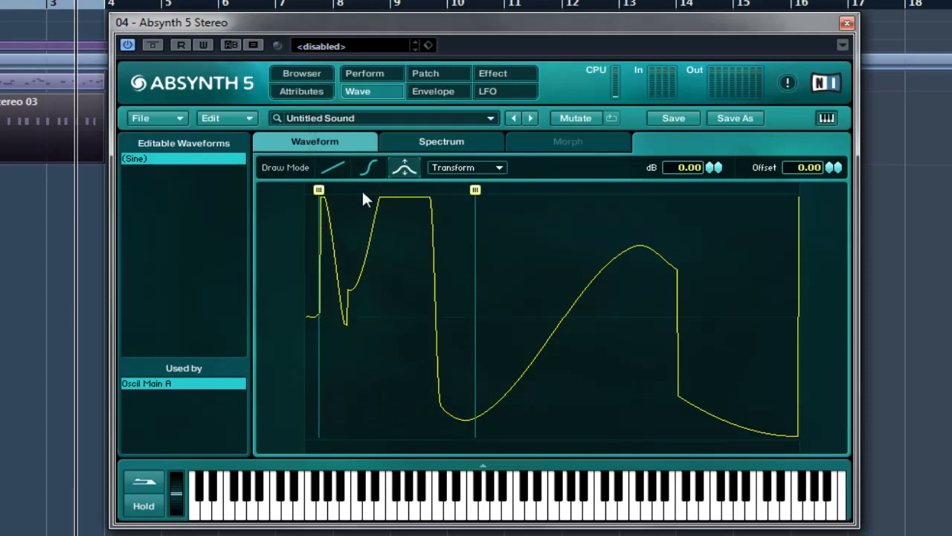
left_click(340, 167)
mouse_move(364, 256)
left_mouse_down()
mouse_move(352, 361)
mouse_move(367, 445)
mouse_move(339, 411)
left_mouse_up()
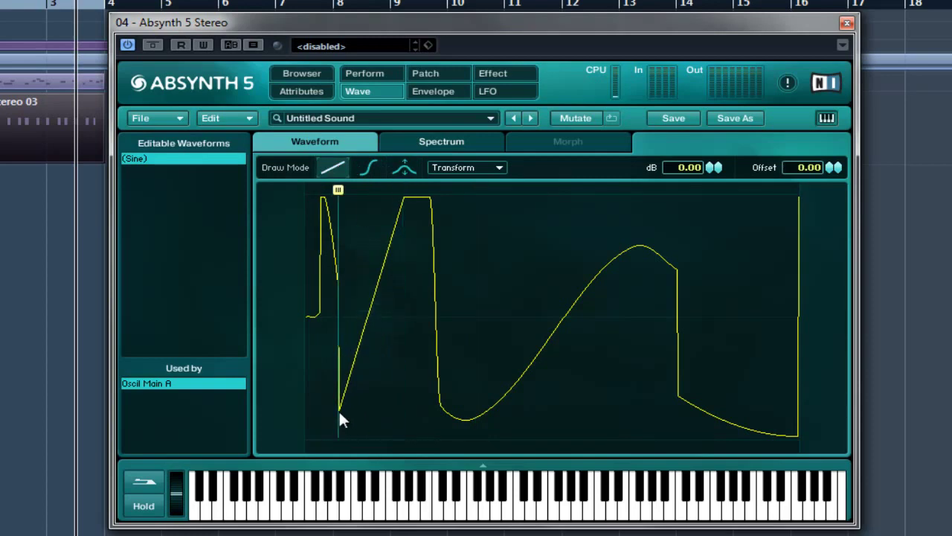
left_click(367, 171)
mouse_move(365, 342)
left_mouse_down()
mouse_move(365, 364)
mouse_move(432, 351)
mouse_move(410, 242)
mouse_move(431, 191)
left_mouse_up()
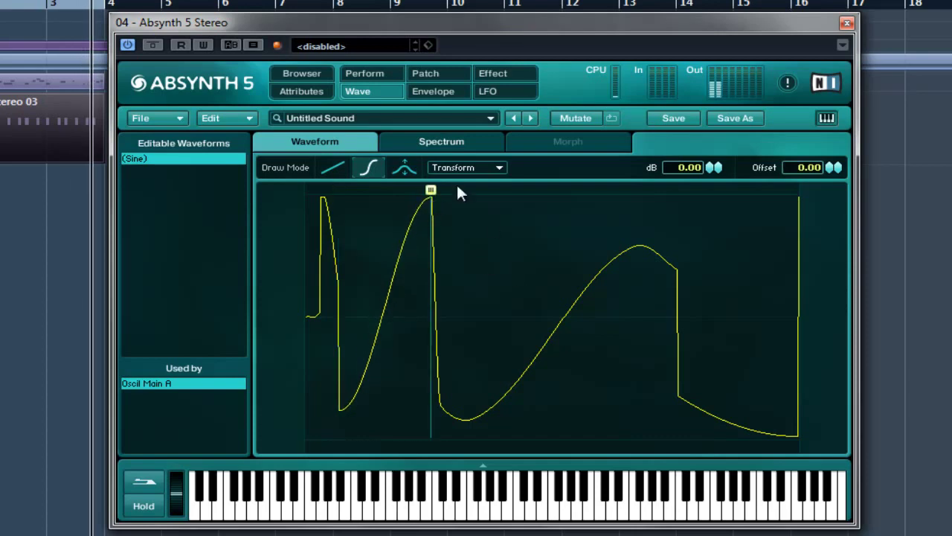
Widen the Transform span, lift the low section into a sloping plateau, then draw a straight drop
left_click(404, 167)
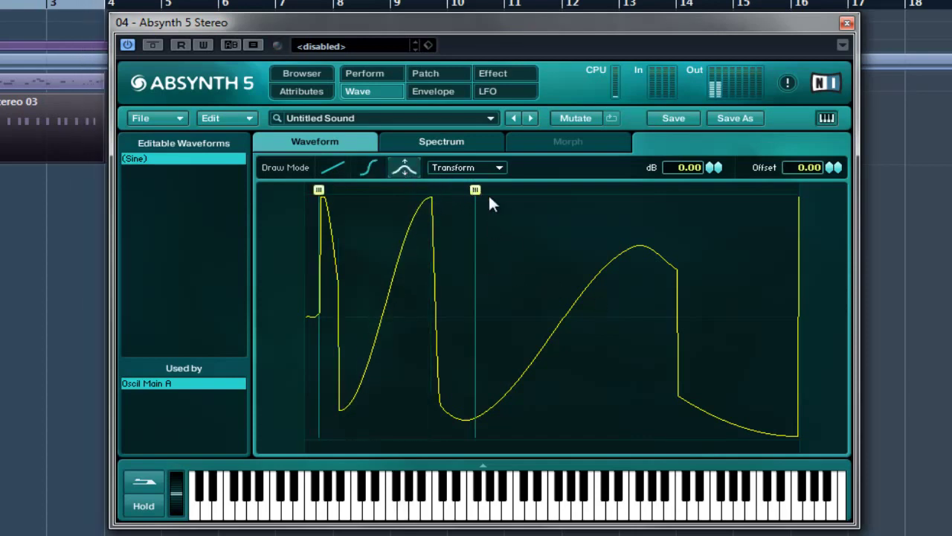
mouse_move(480, 193)
left_mouse_down()
mouse_move(731, 215)
mouse_move(726, 200)
left_mouse_up()
left_click_drag(325, 189, 320, 189)
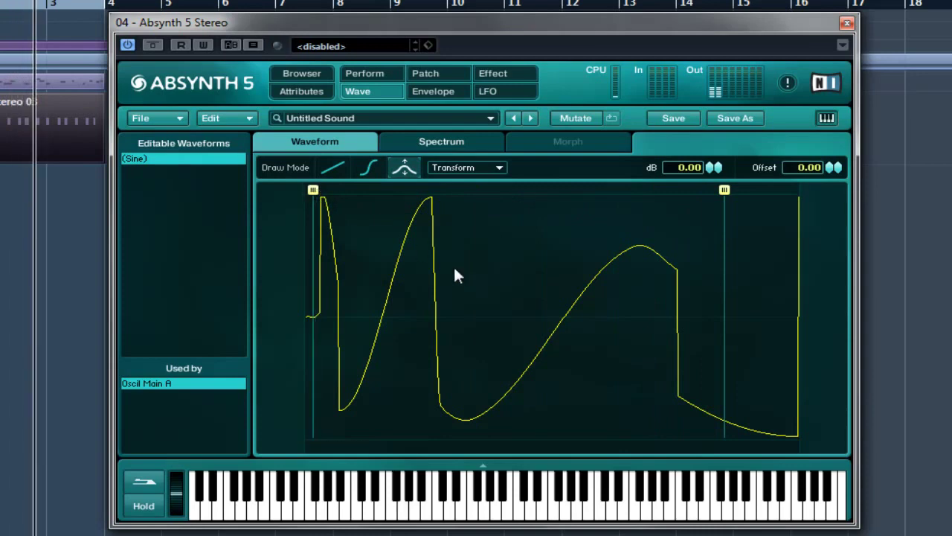
mouse_move(595, 320)
left_mouse_down()
mouse_move(690, 319)
mouse_move(638, 414)
mouse_move(588, 383)
left_mouse_up()
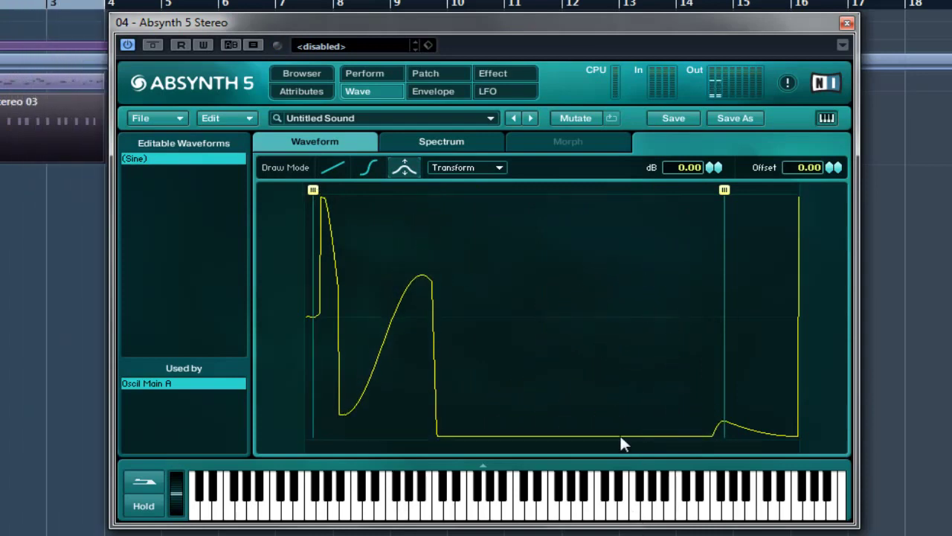
left_click_drag(620, 435, 466, 178)
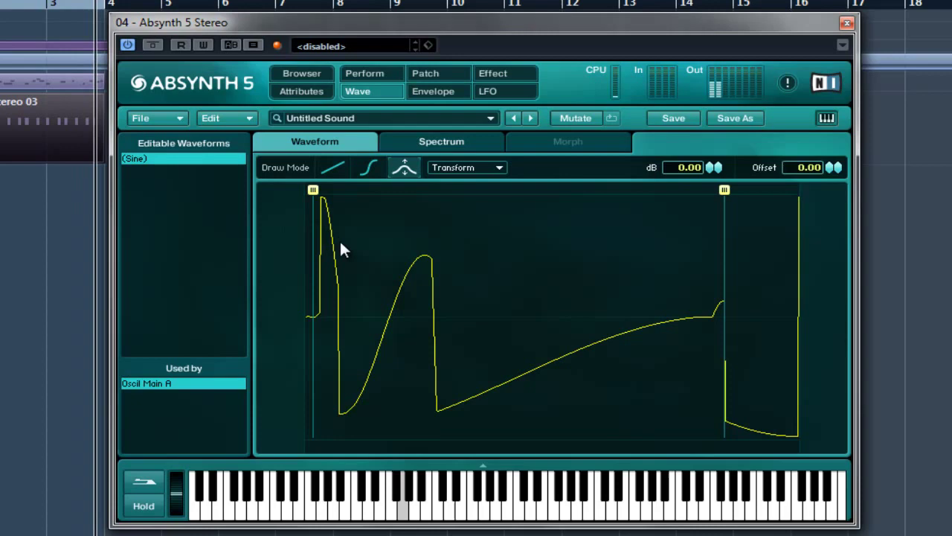
mouse_move(333, 308)
left_mouse_down()
mouse_move(353, 393)
mouse_move(358, 244)
mouse_move(434, 262)
mouse_move(442, 372)
mouse_move(424, 228)
left_mouse_up()
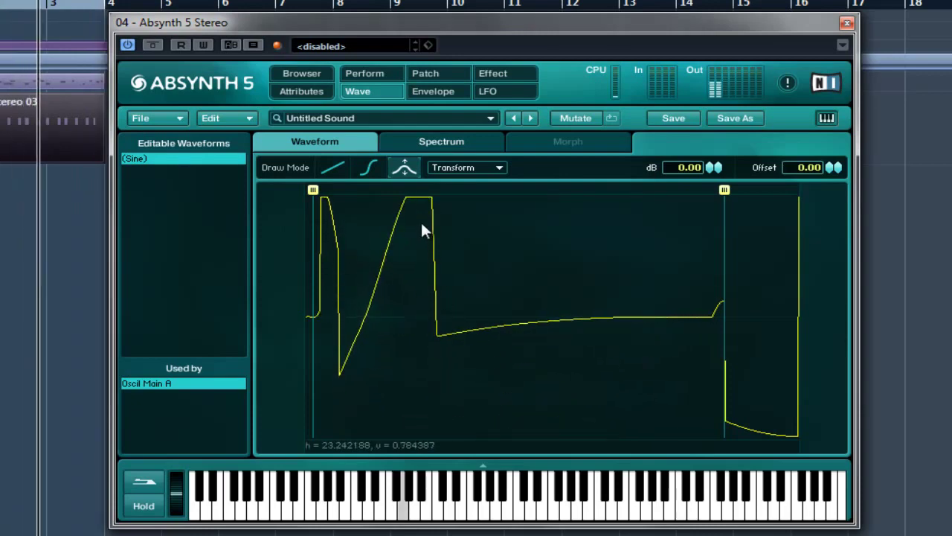
left_click(332, 167)
mouse_move(459, 366)
left_mouse_down()
mouse_move(461, 433)
mouse_move(425, 425)
mouse_move(489, 235)
mouse_move(511, 353)
mouse_move(499, 448)
mouse_move(482, 460)
mouse_move(548, 390)
mouse_move(557, 272)
mouse_move(586, 206)
mouse_move(497, 209)
mouse_move(478, 204)
mouse_move(475, 185)
mouse_move(508, 315)
mouse_move(496, 432)
mouse_move(506, 190)
mouse_move(539, 421)
mouse_move(532, 425)
mouse_move(545, 196)
mouse_move(570, 430)
left_mouse_up()
Draw a long rising ramp, then straight peaks and drops across the wave's left and middle
mouse_move(588, 392)
left_mouse_down()
mouse_move(737, 211)
mouse_move(780, 210)
mouse_move(805, 191)
mouse_move(797, 191)
left_mouse_up()
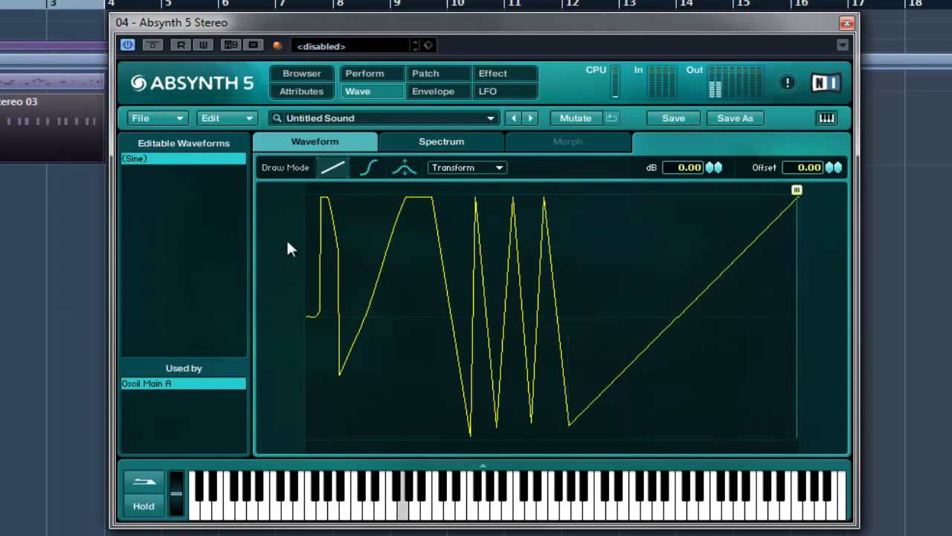
left_click(325, 199)
mouse_move(325, 200)
left_mouse_down()
mouse_move(352, 280)
mouse_move(349, 358)
mouse_move(381, 446)
left_mouse_up()
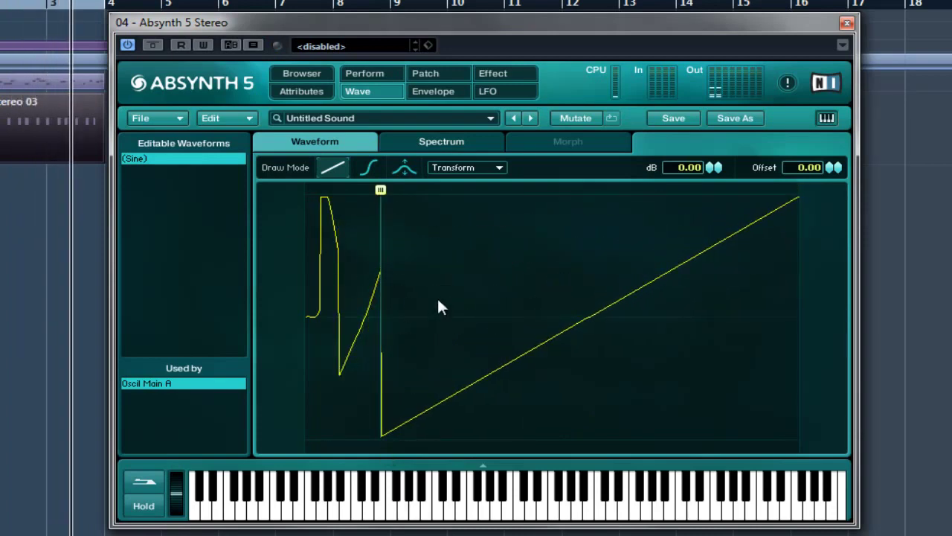
mouse_move(438, 303)
left_mouse_down()
mouse_move(444, 233)
mouse_move(449, 197)
left_mouse_up()
mouse_move(505, 290)
left_mouse_down()
mouse_move(534, 357)
mouse_move(483, 446)
mouse_move(439, 452)
mouse_move(570, 217)
mouse_move(489, 197)
left_mouse_up()
mouse_move(558, 355)
left_mouse_down()
mouse_move(563, 283)
mouse_move(510, 413)
left_mouse_up()
left_click_drag(602, 236, 599, 223)
mouse_move(599, 344)
left_mouse_down()
mouse_move(626, 387)
mouse_move(722, 246)
mouse_move(717, 213)
mouse_move(712, 270)
mouse_move(738, 406)
mouse_move(755, 425)
left_mouse_up()
Refine the tail into sharp peaks and drops, completing the eight-peak zigzag
mouse_move(642, 394)
left_mouse_down()
mouse_move(599, 428)
mouse_move(570, 418)
mouse_move(595, 341)
mouse_move(587, 305)
mouse_move(609, 285)
mouse_move(593, 421)
mouse_move(689, 196)
left_mouse_up()
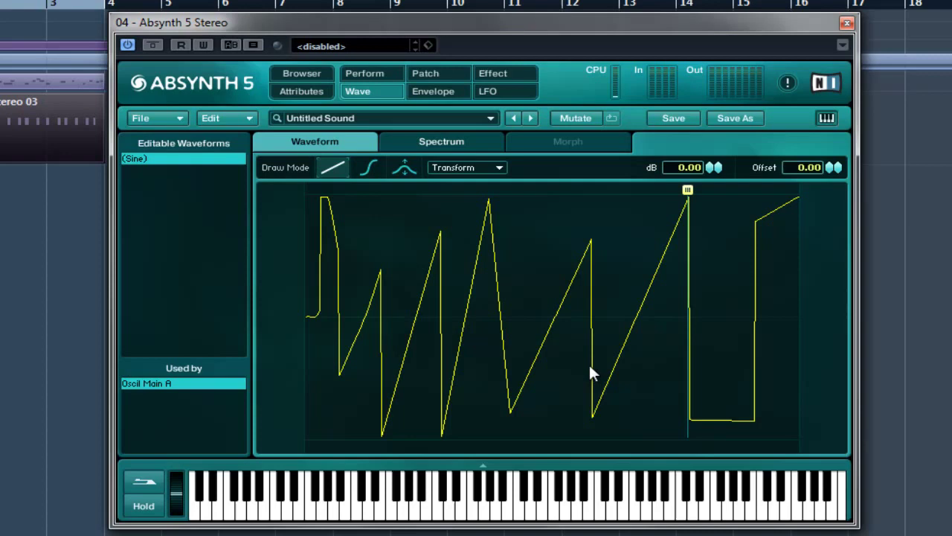
left_click(722, 392)
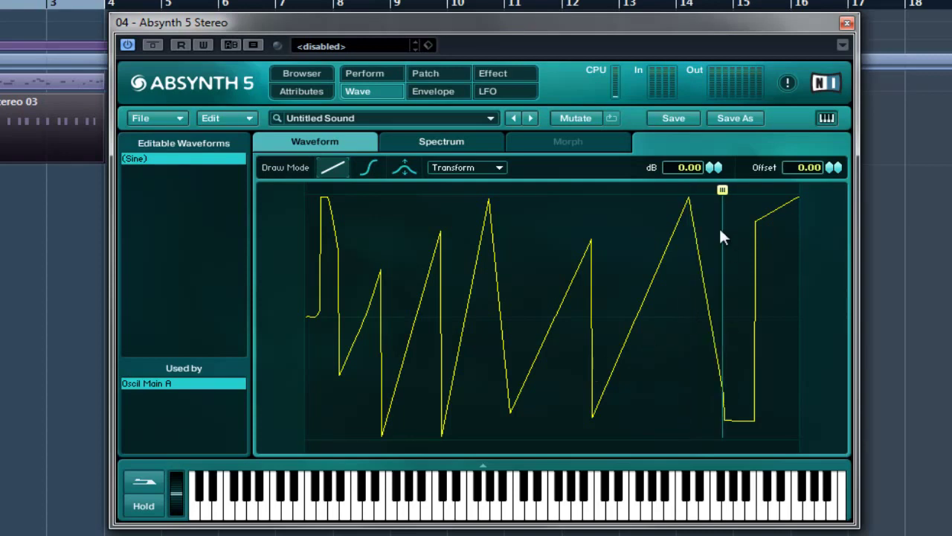
mouse_move(722, 393)
left_mouse_down()
mouse_move(671, 424)
mouse_move(647, 414)
mouse_move(698, 266)
mouse_move(683, 190)
left_mouse_up()
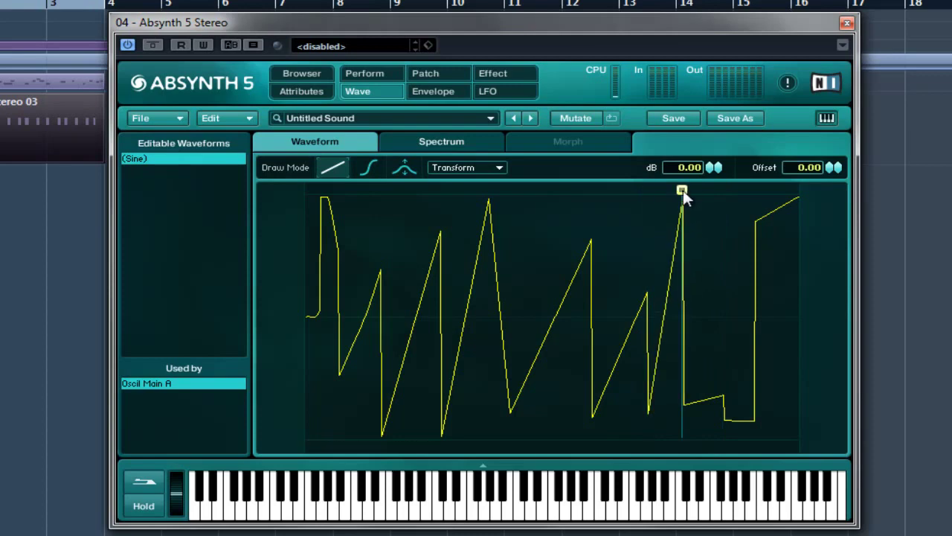
mouse_move(713, 421)
left_mouse_down()
mouse_move(691, 428)
mouse_move(734, 228)
mouse_move(731, 193)
mouse_move(757, 340)
left_mouse_up()
mouse_move(776, 395)
left_mouse_down()
mouse_move(749, 421)
mouse_move(790, 325)
mouse_move(804, 319)
left_mouse_up()
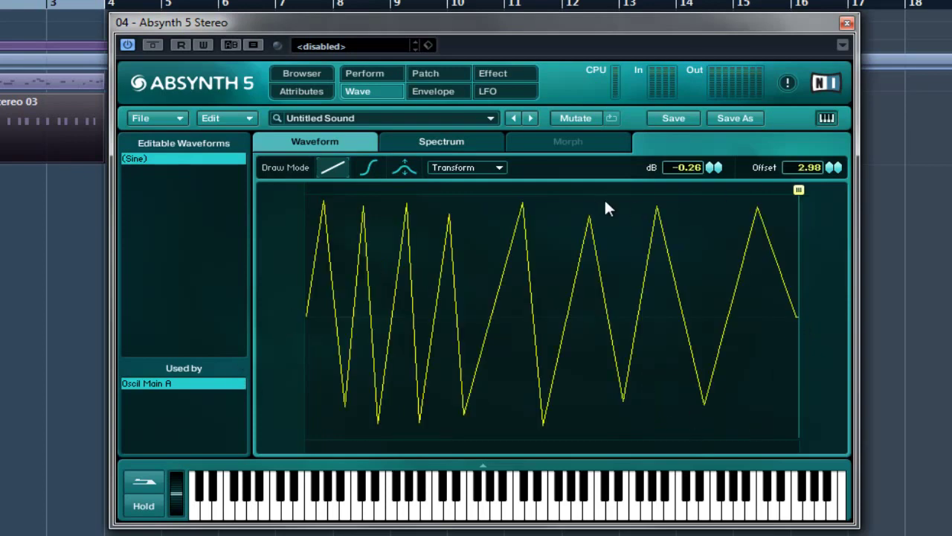
Set the wave's Offset to 0 and its dB level to 0
scroll(814, 165, "down", 1)
type("0")
key("Return")
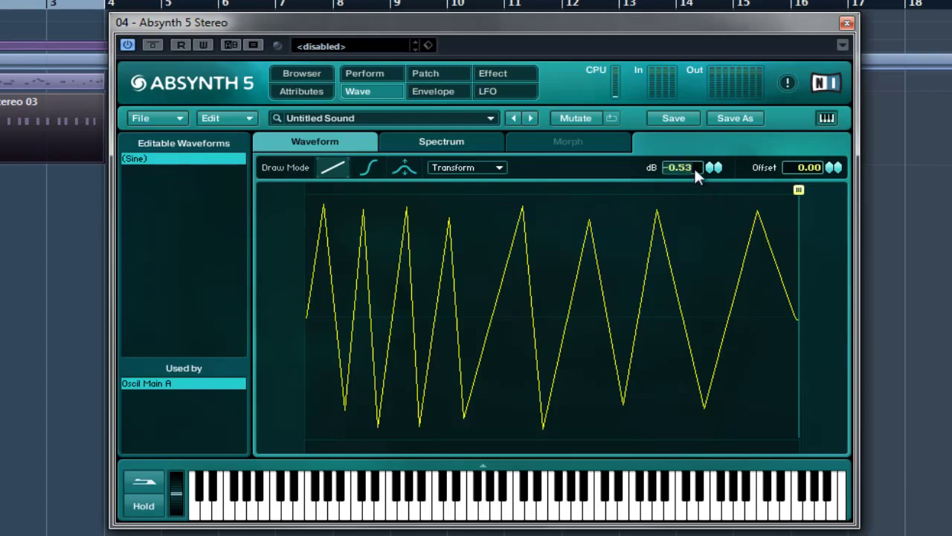
type("0")
key("Return")
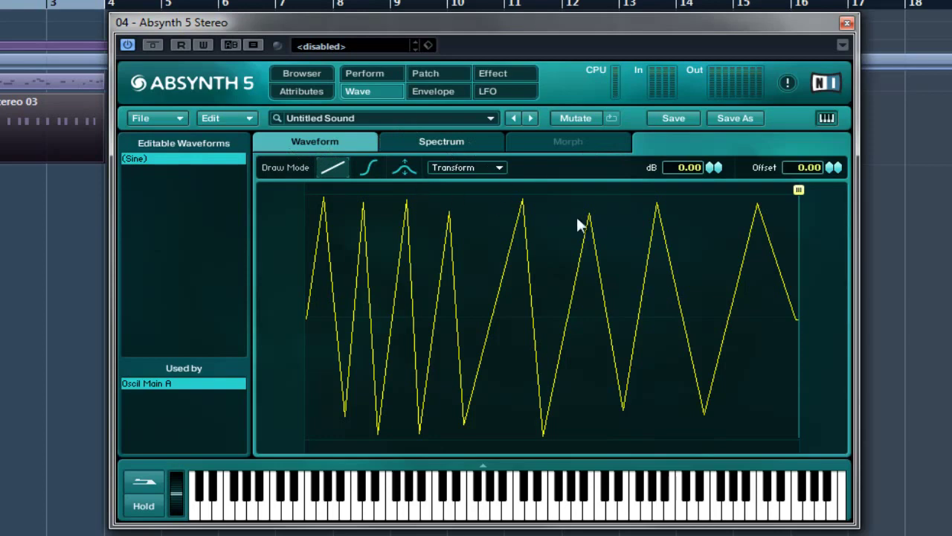
Flatten the lower harmonics in the spectrum, then reset wave level to 0 dB and offset to zero
left_click(446, 140)
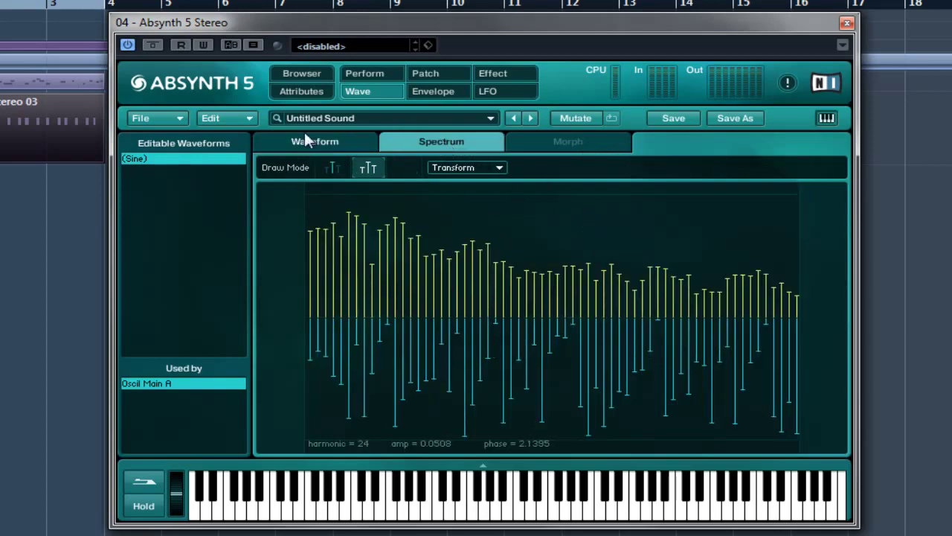
left_click(304, 142)
left_click(450, 148)
mouse_move(308, 310)
left_mouse_down()
mouse_move(369, 301)
mouse_move(508, 317)
left_mouse_up()
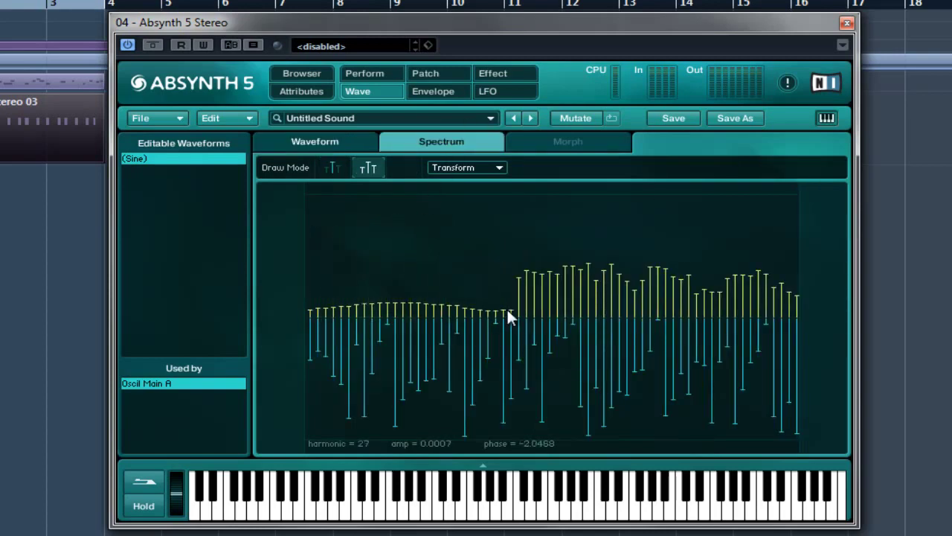
left_click(314, 141)
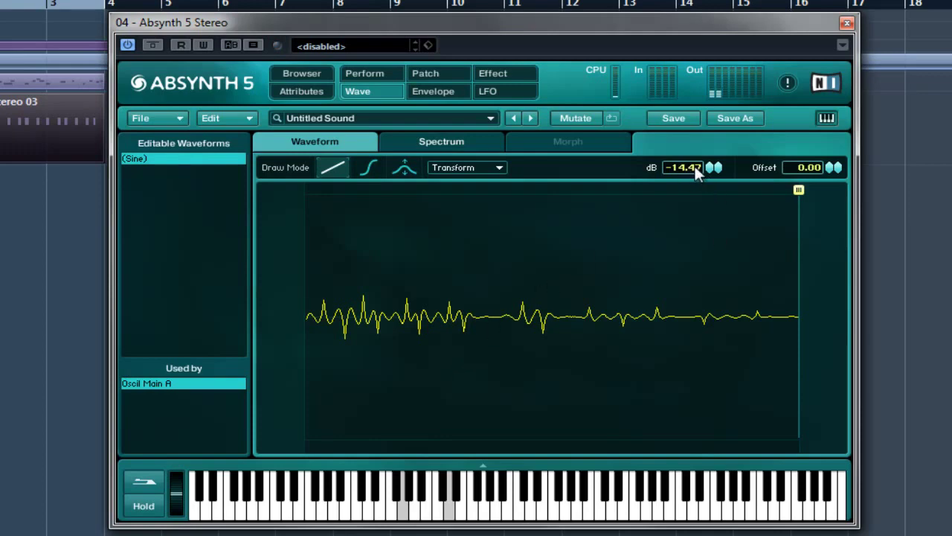
left_click_drag(709, 170, 709, 150)
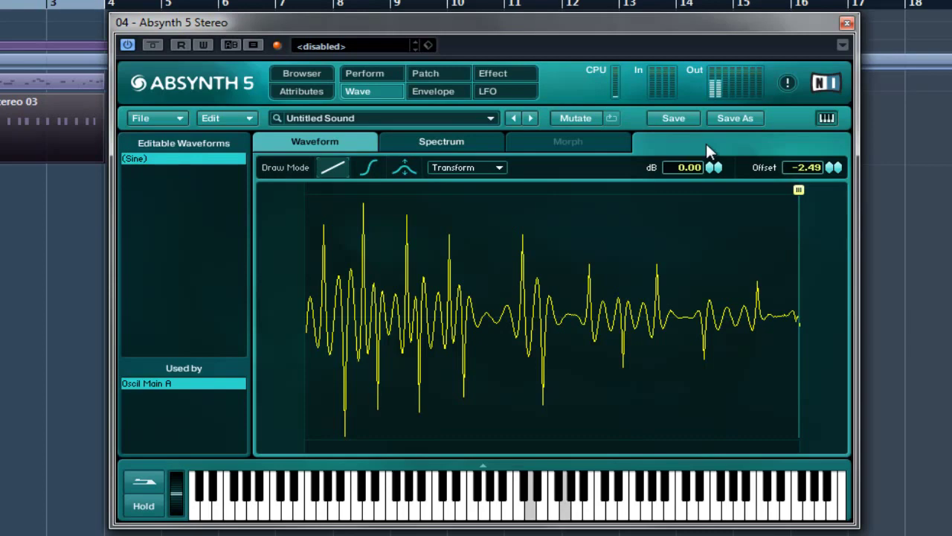
left_click(811, 167, "ctrl")
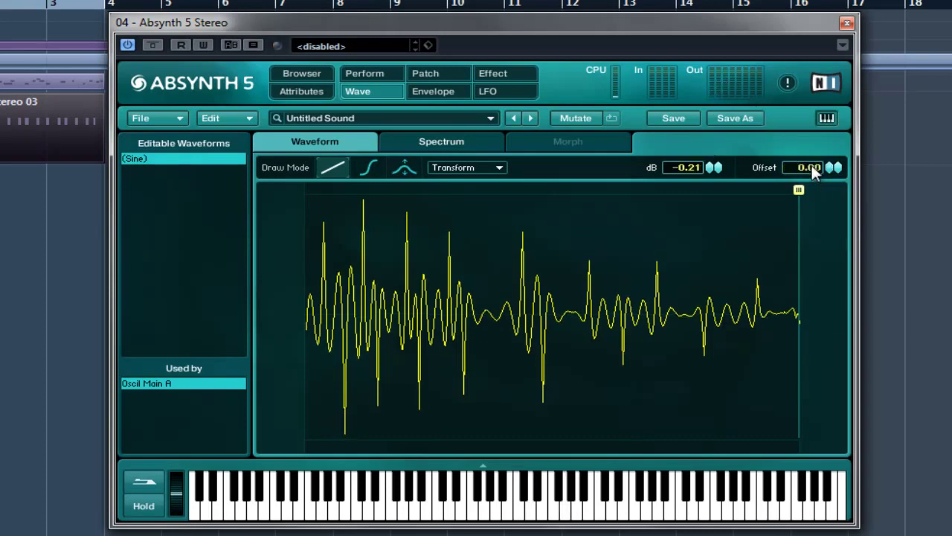
Raise the upper harmonic amplitudes and bring the wave level back to 0.00 dB
left_click(423, 144)
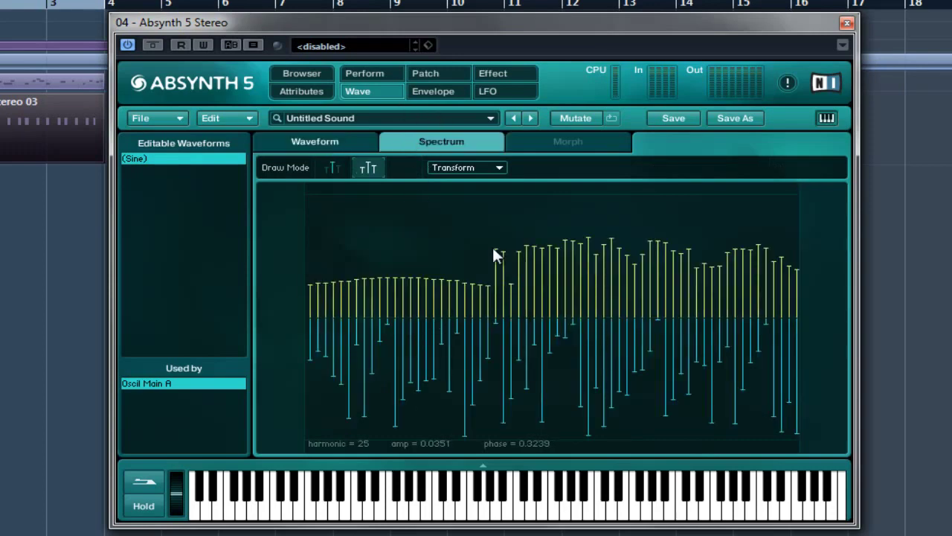
mouse_move(510, 254)
left_mouse_down()
mouse_move(428, 253)
mouse_move(381, 221)
mouse_move(295, 202)
left_mouse_up()
left_click(293, 140)
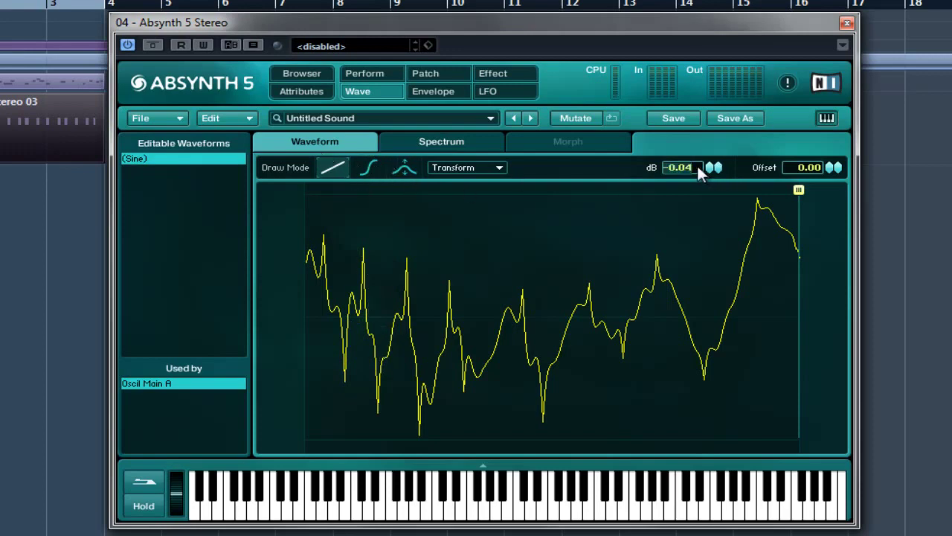
left_click_drag(697, 164, 697, 160)
Normalize the wave's level from the Transform menu
left_click(500, 168)
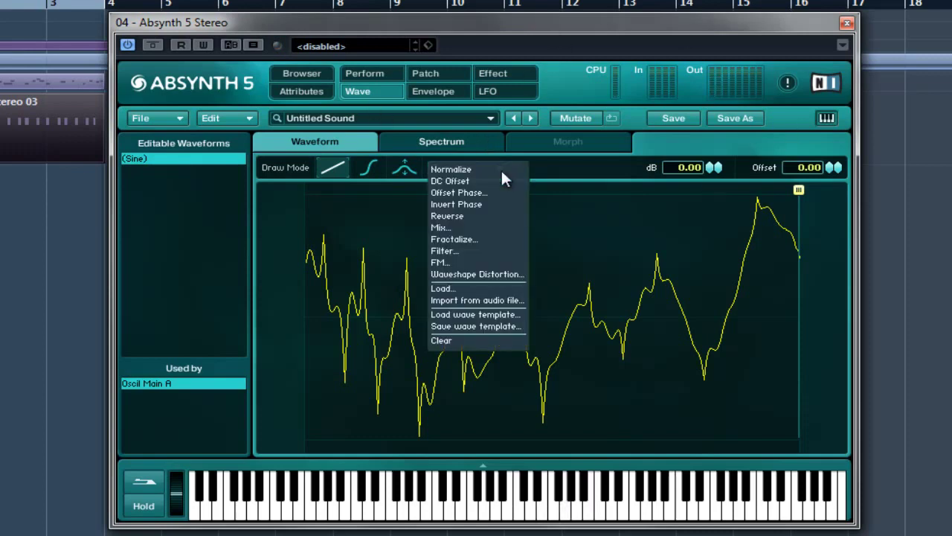
left_click(484, 168)
left_click(484, 167)
left_click(467, 172)
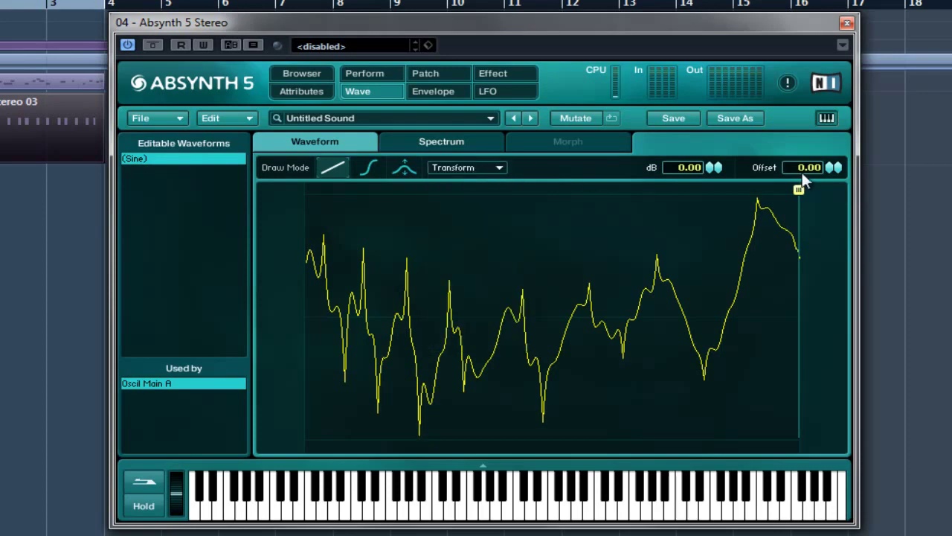
Save the wave as a Wave (User) template named 'MNG w1 Sawish'
left_click(498, 167)
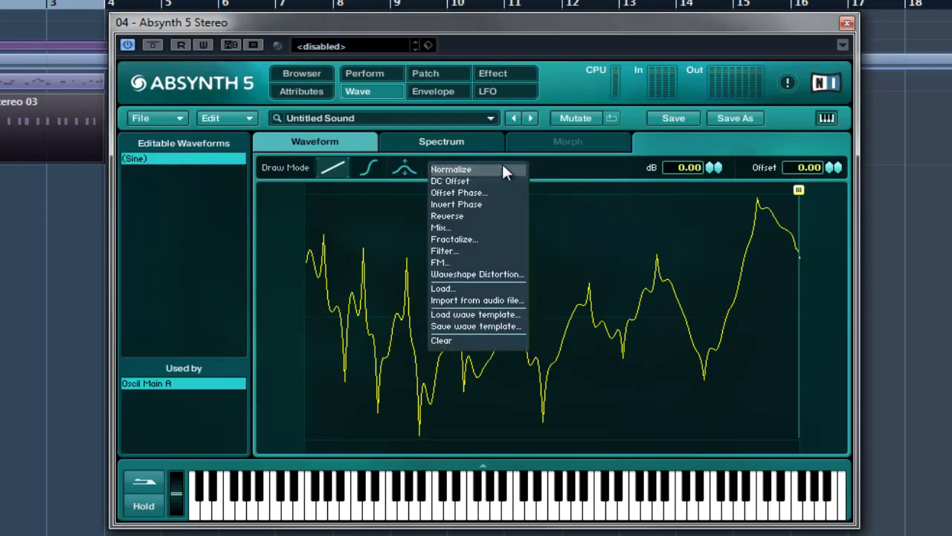
left_click(471, 325)
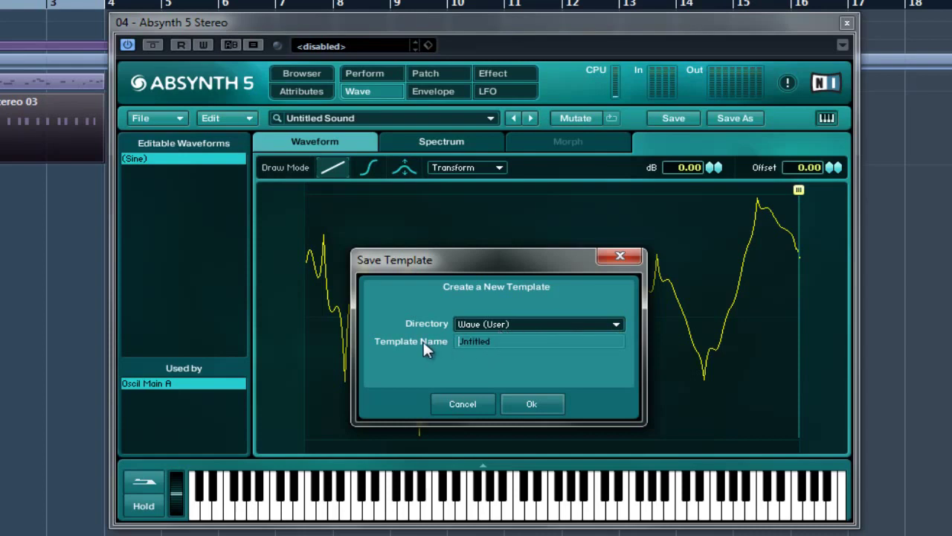
type("MNG w1 Sawtish")
left_click_drag(495, 261, 102, 171)
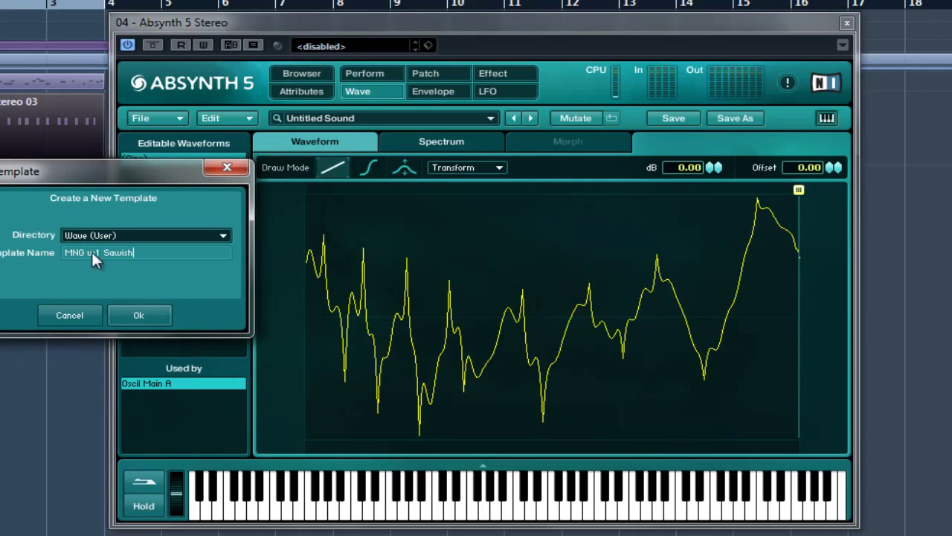
left_click(137, 315)
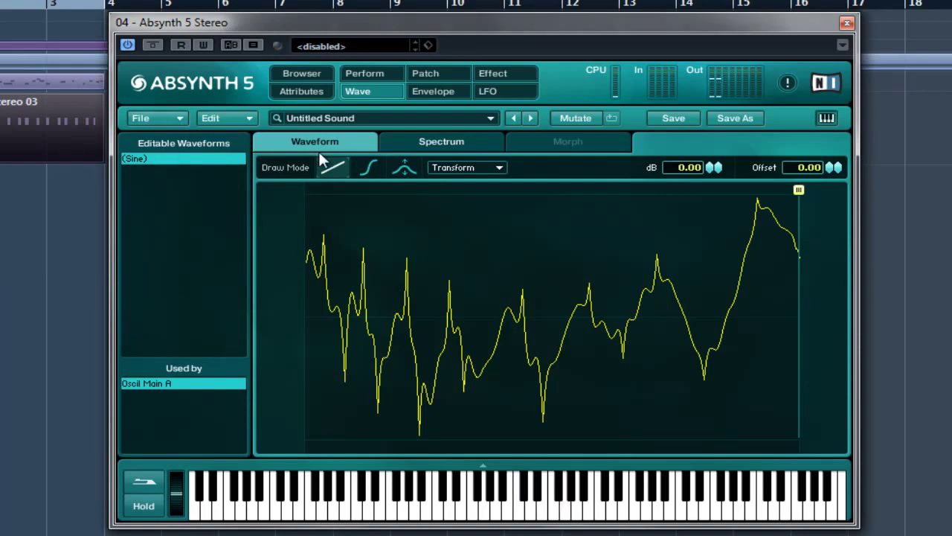
Start a new sound and load MNG w1 Sawish from the user waves into oscillator A
left_click(179, 119)
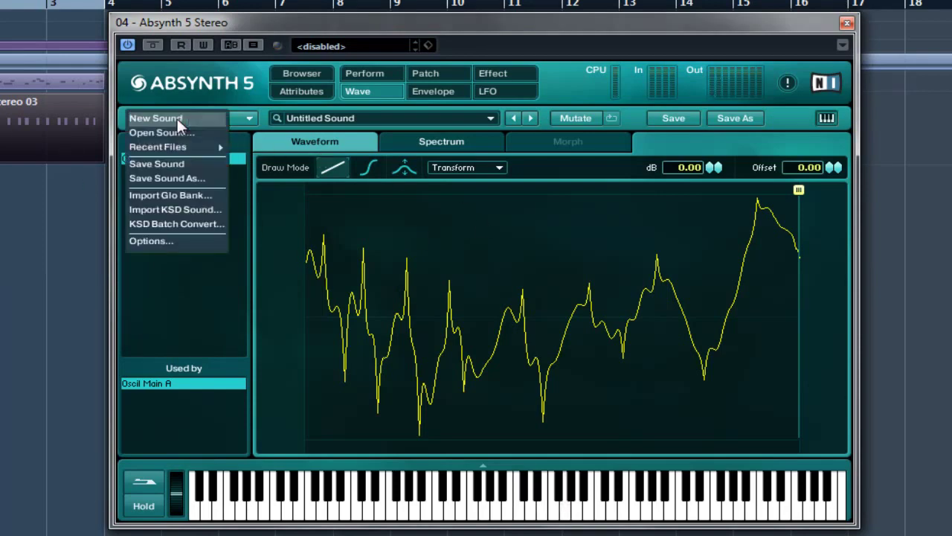
left_click(177, 118)
left_click(430, 75)
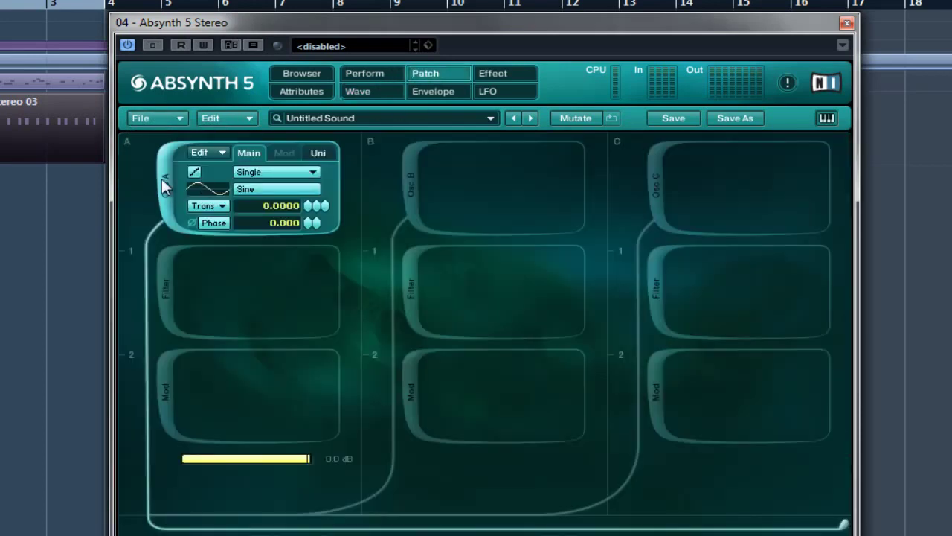
left_click(275, 195)
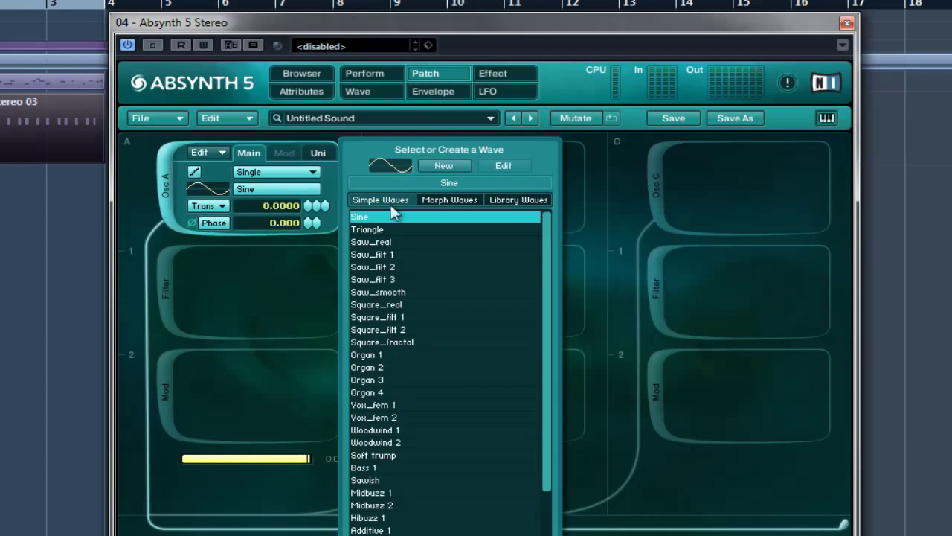
left_click(512, 199)
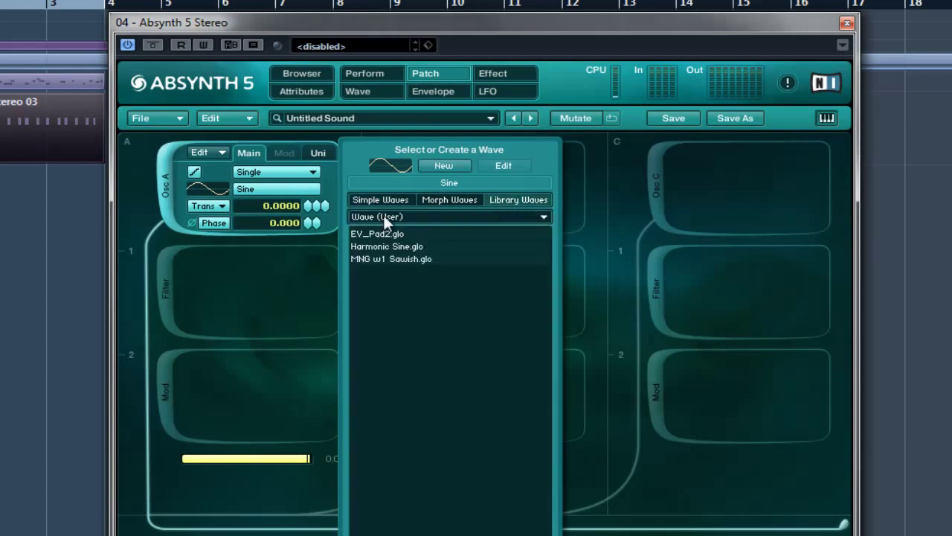
double_click(398, 259)
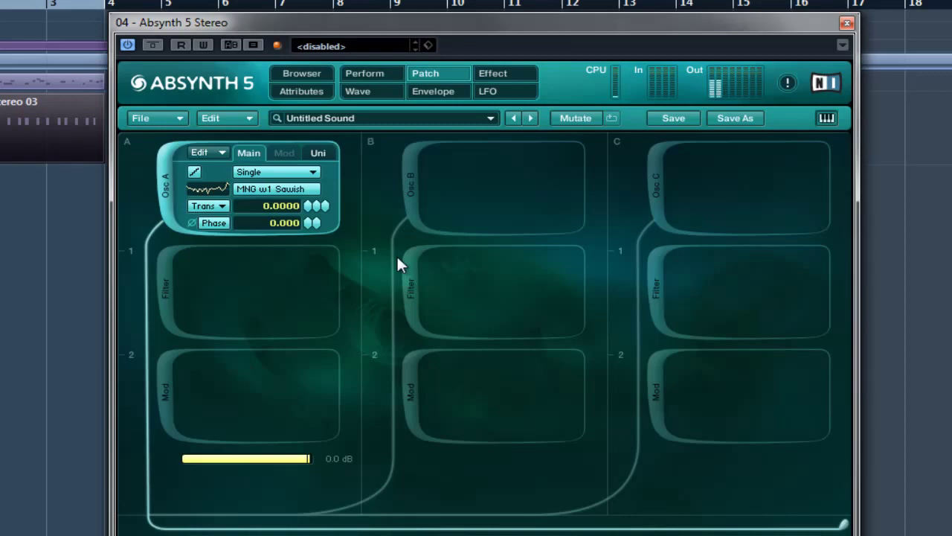
Add a master waveshaper using MNG w1 Sawish with phase raised to 0.6900
left_click(213, 249)
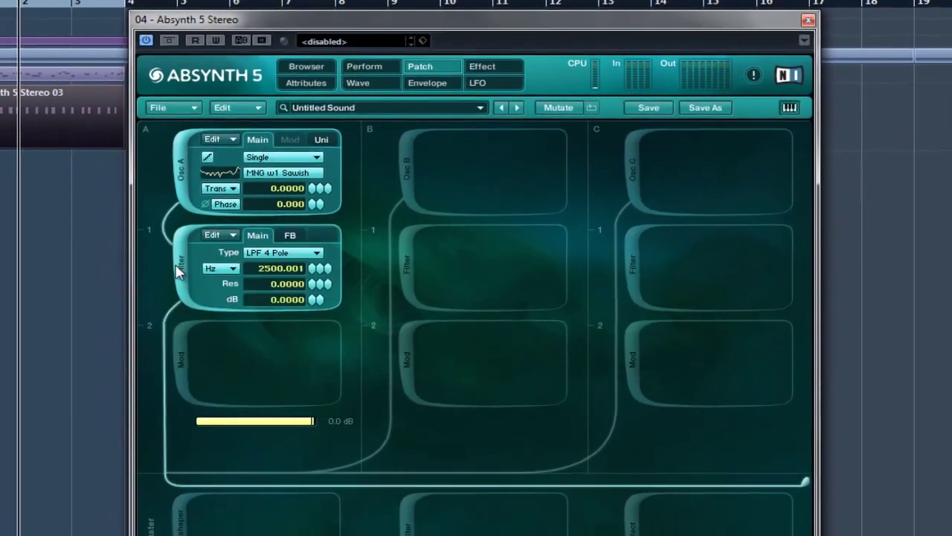
left_click(199, 313)
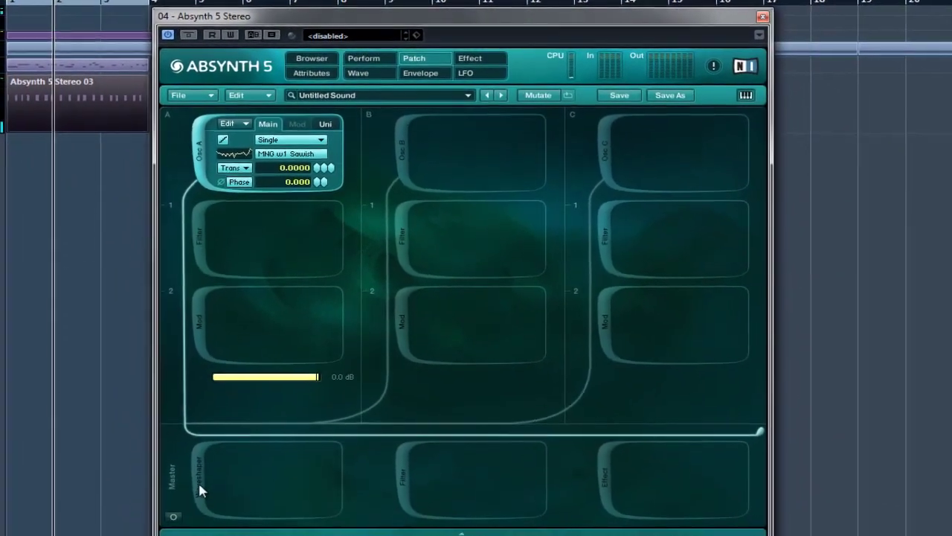
left_click(194, 506)
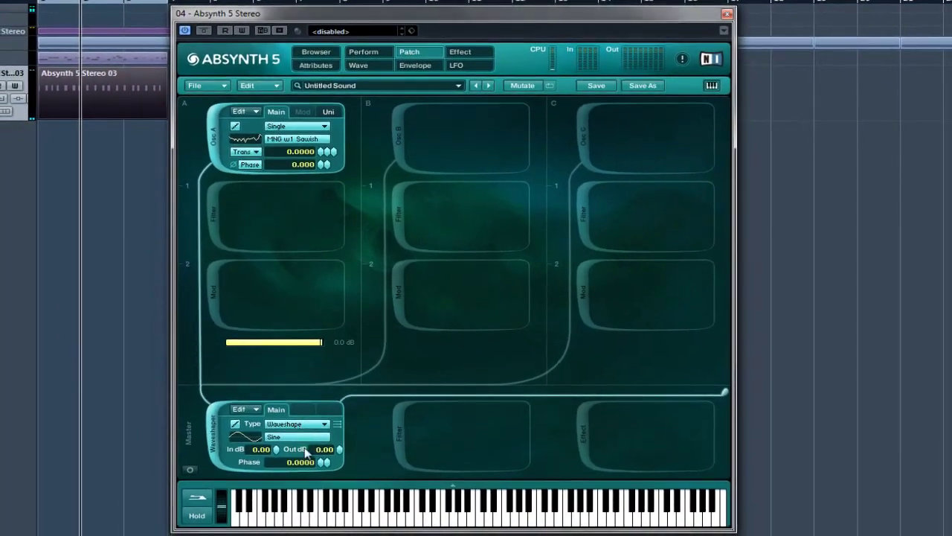
left_click(304, 455)
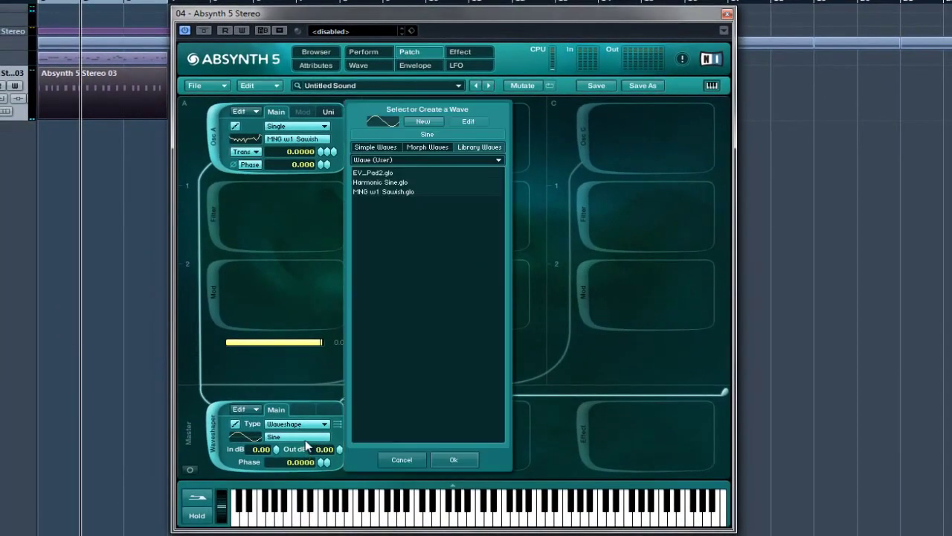
double_click(391, 192)
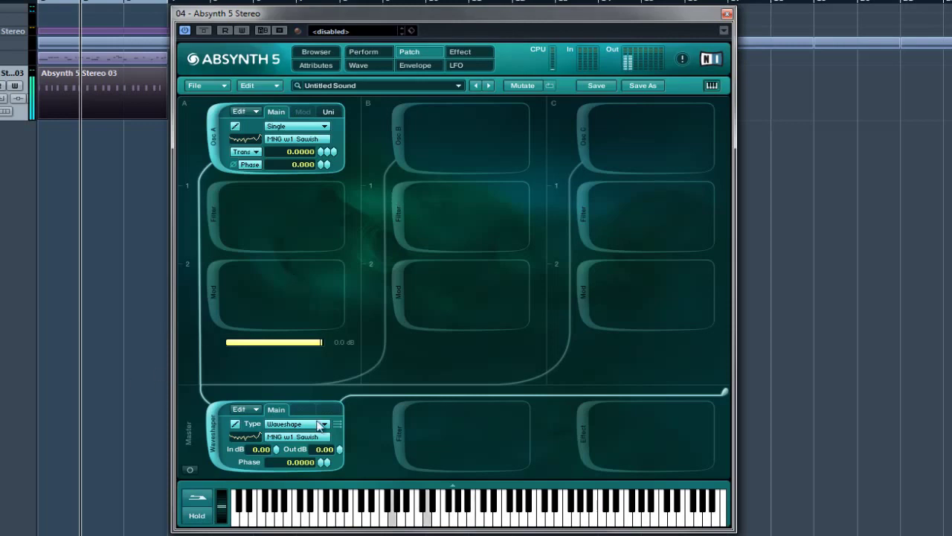
left_click_drag(322, 463, 323, 423)
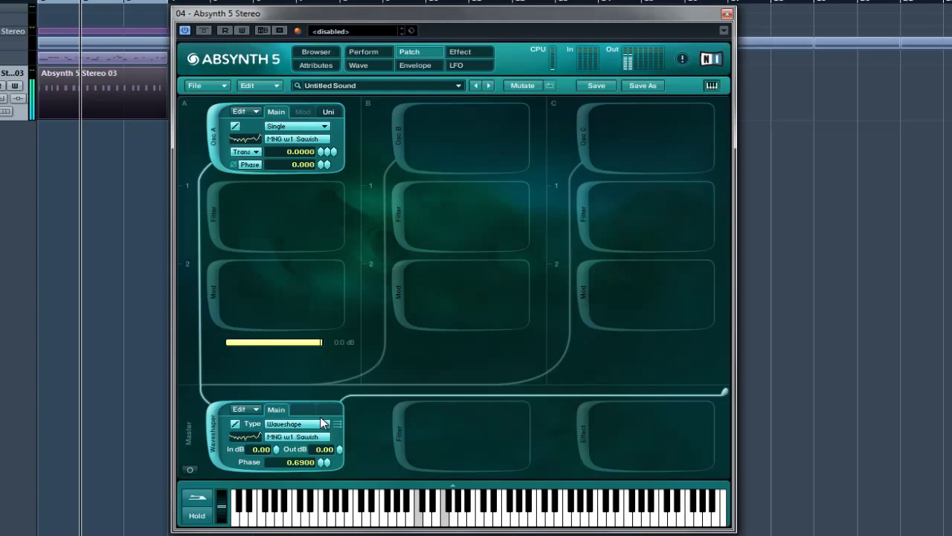
Add a Freq Shift modulation module on oscillator A with MNG w1 Sawish, lowering it to 0.6821 Hz
left_click(410, 65)
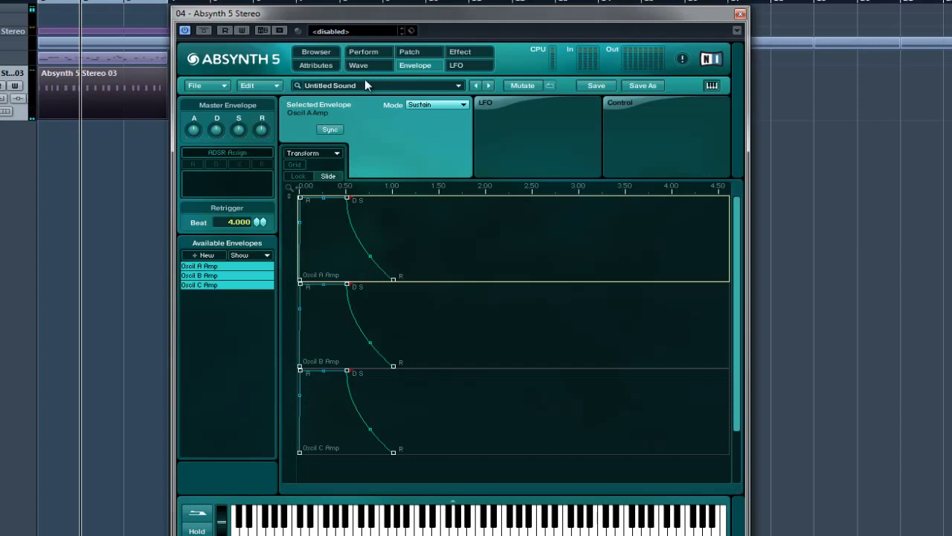
left_click(409, 52)
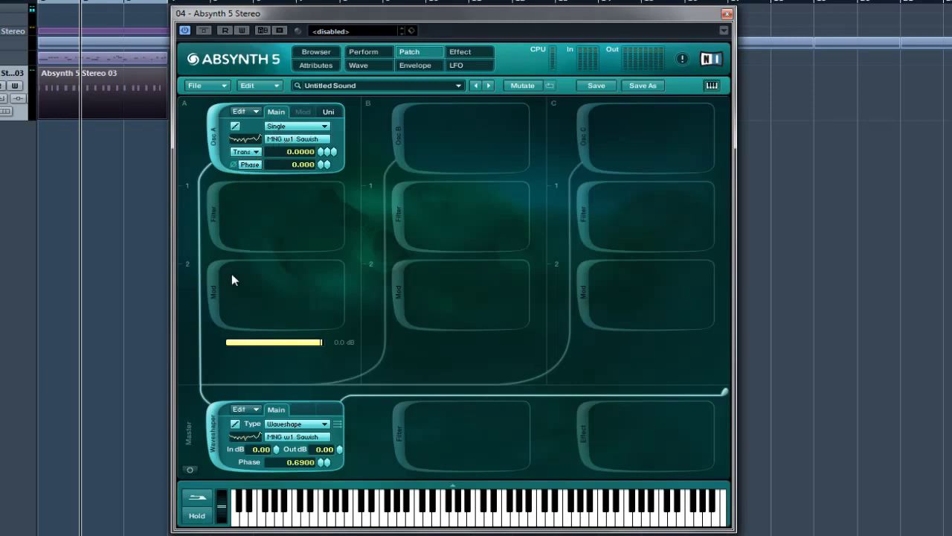
left_click(215, 296)
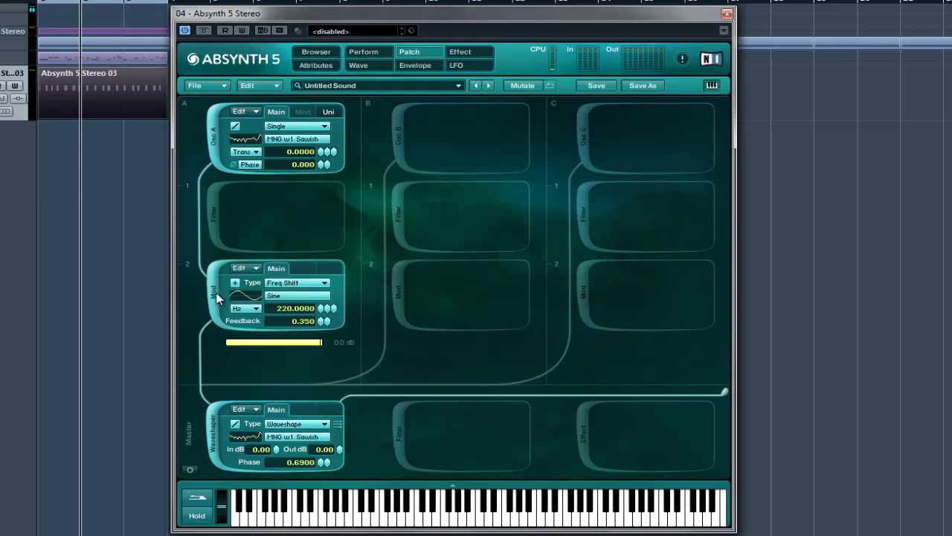
left_click(281, 297)
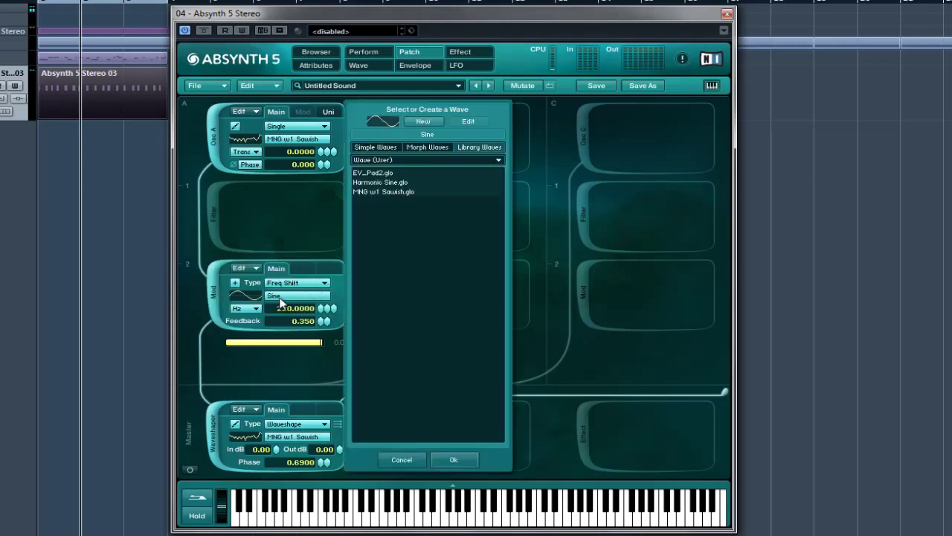
double_click(395, 192)
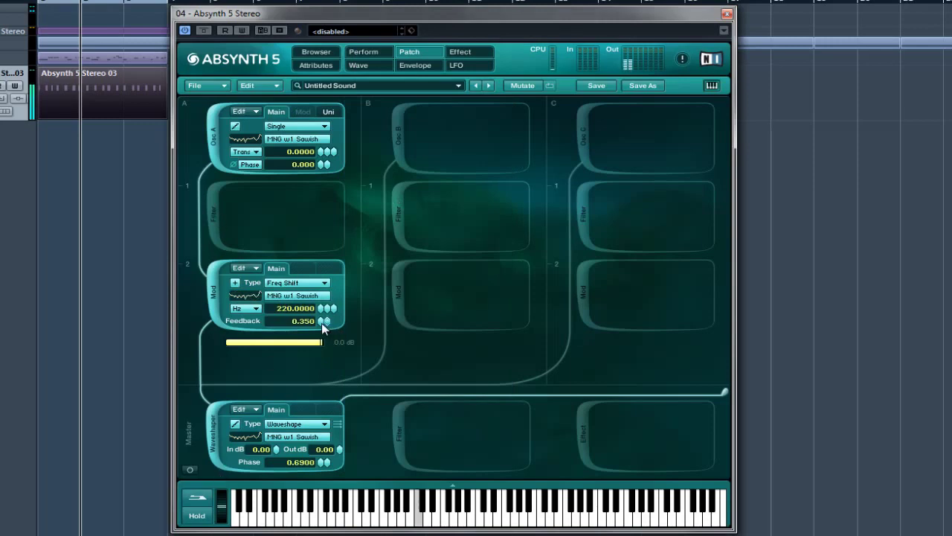
mouse_move(325, 308)
left_mouse_down()
mouse_move(336, 435)
mouse_move(325, 530)
mouse_move(325, 287)
mouse_move(330, 301)
left_mouse_up()
left_click_drag(327, 311, 326, 367)
After trying Comb, Ringmod and Freq Shift, make the slot-2 module a Waveshaper loaded with MNG w1 Sawish
left_click(303, 283)
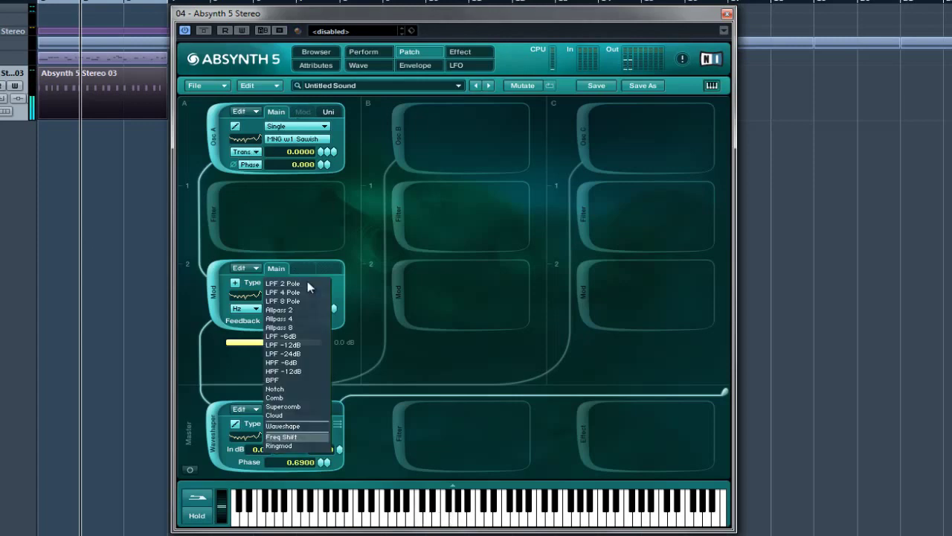
left_click(288, 397)
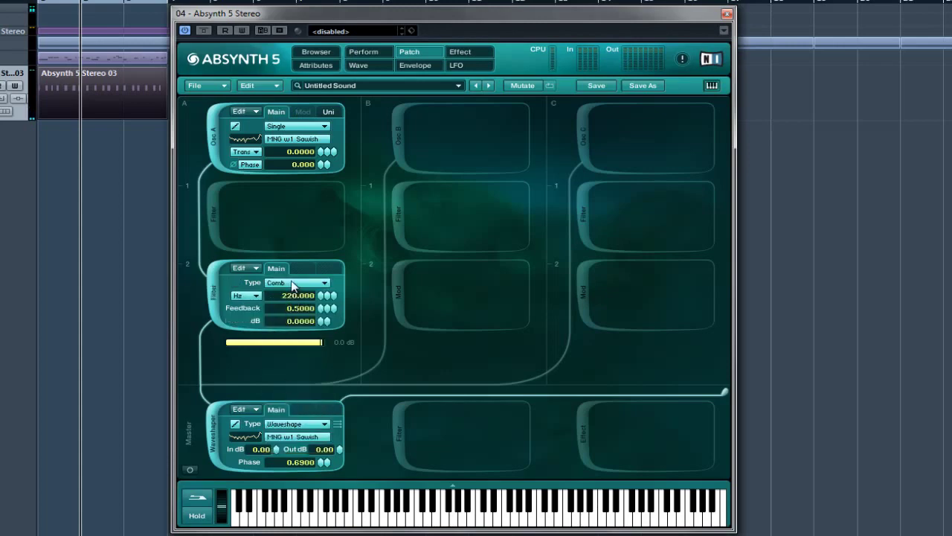
left_click(281, 279)
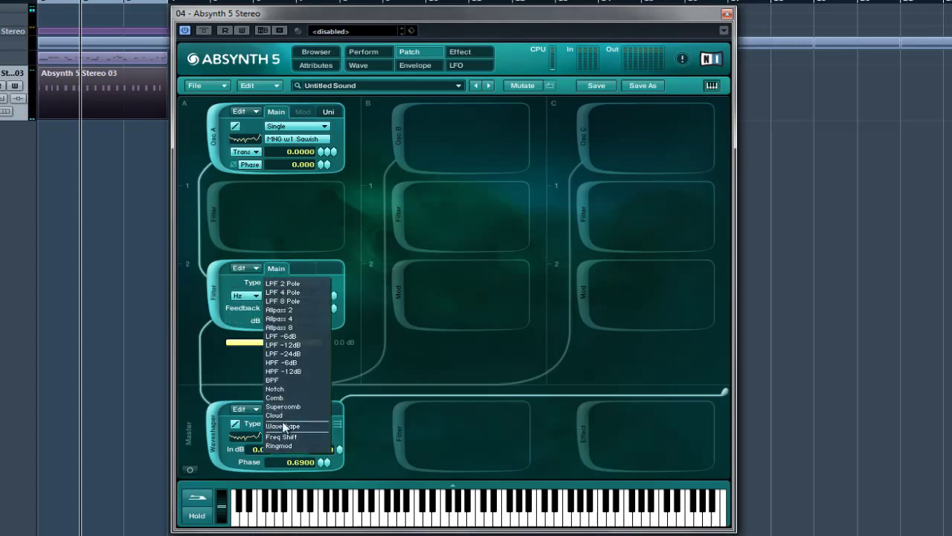
left_click(295, 445)
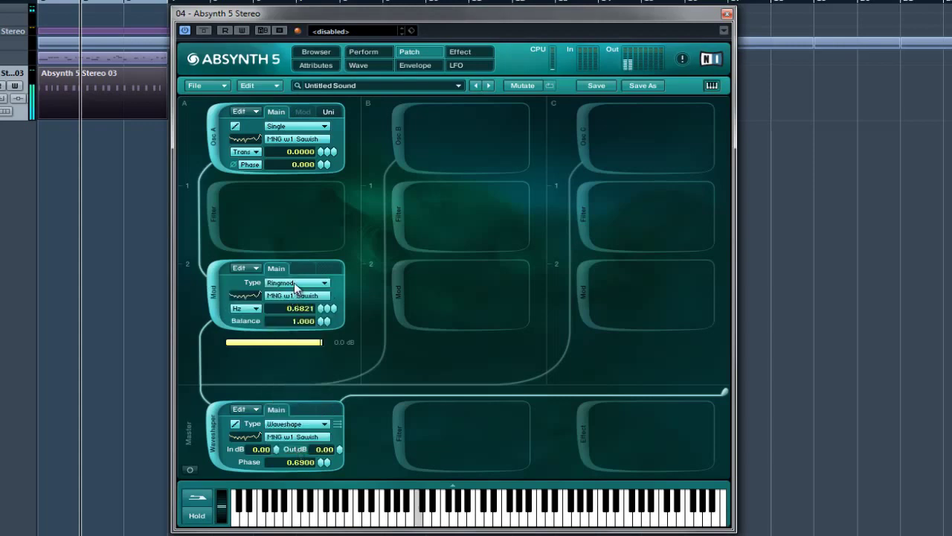
left_click(293, 282)
left_click(300, 435)
left_click(301, 282)
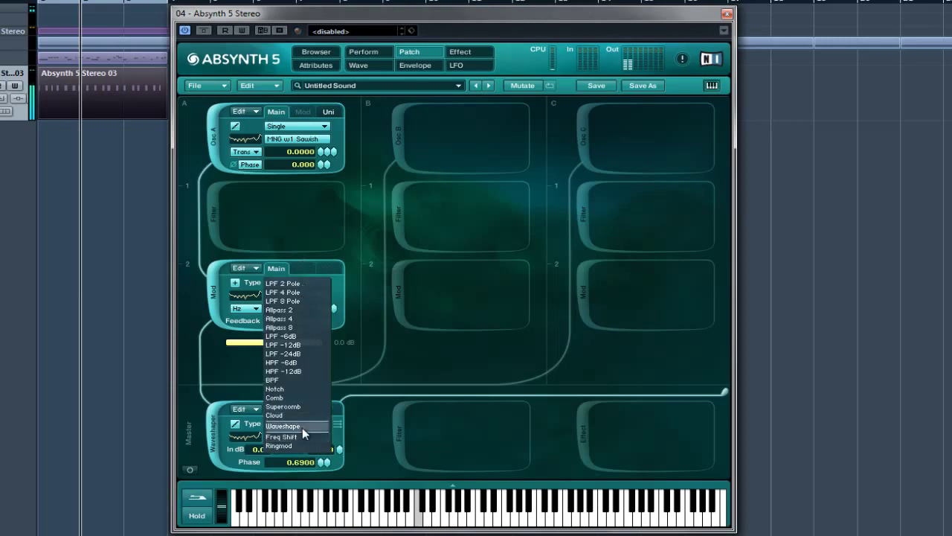
left_click(302, 427)
left_click(286, 294)
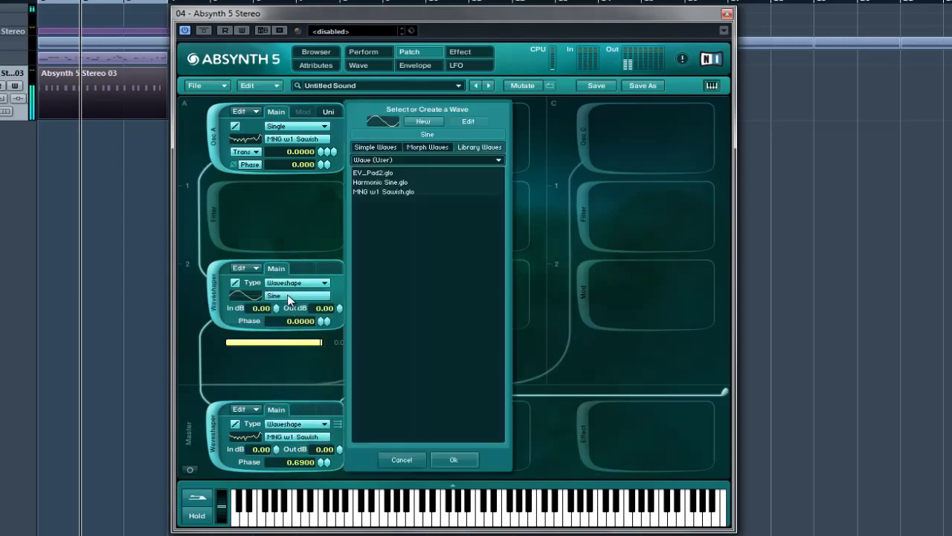
double_click(393, 189)
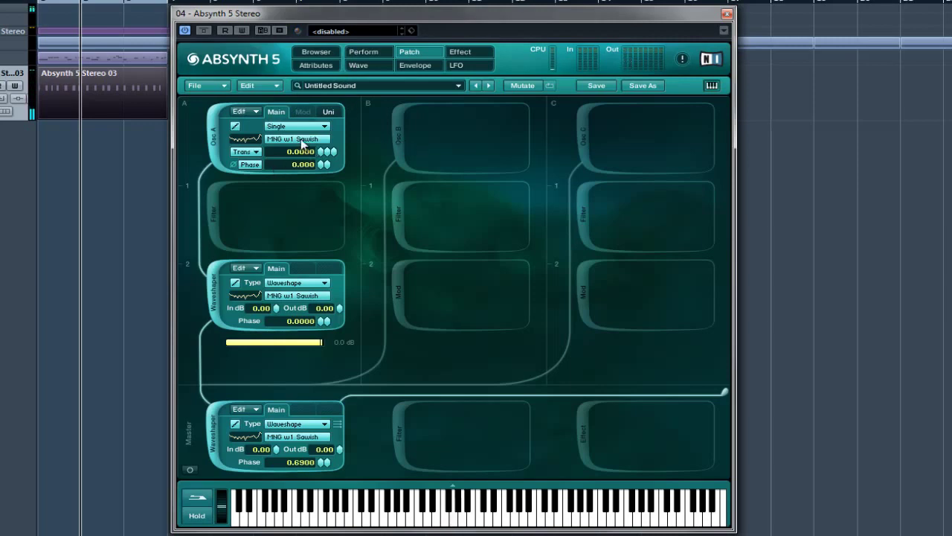
Switch on oscillator B and turn off both the slot-2 and master waveshapers
left_click(396, 134)
left_click(458, 139)
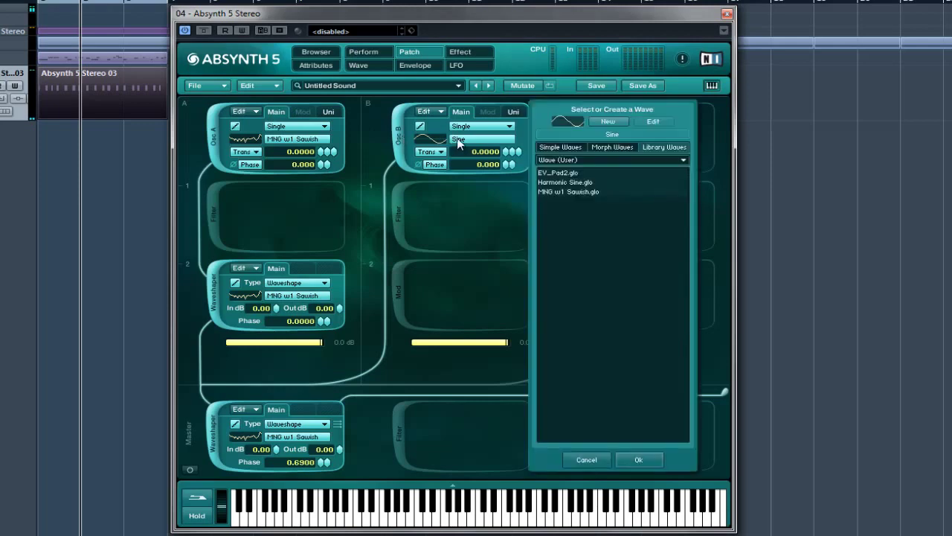
left_click(214, 298)
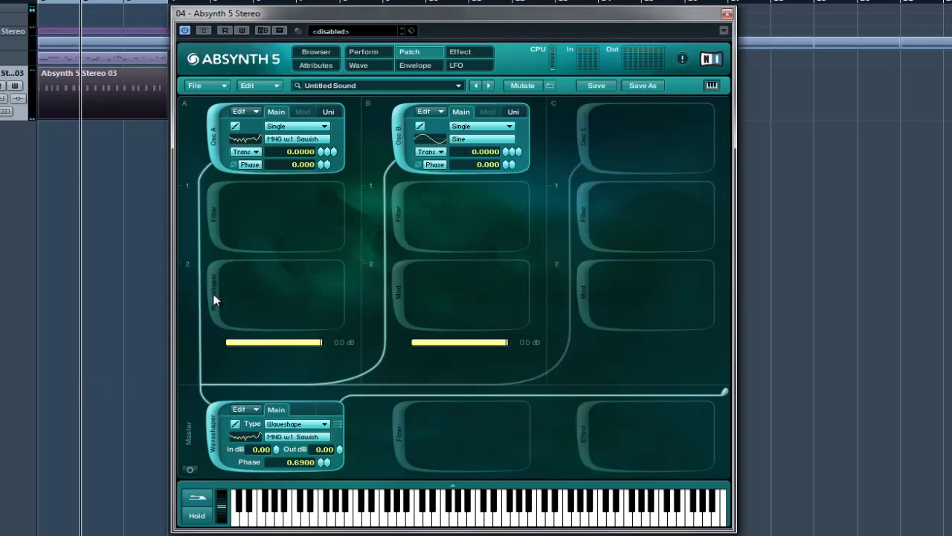
left_click(213, 446)
left_click(583, 131)
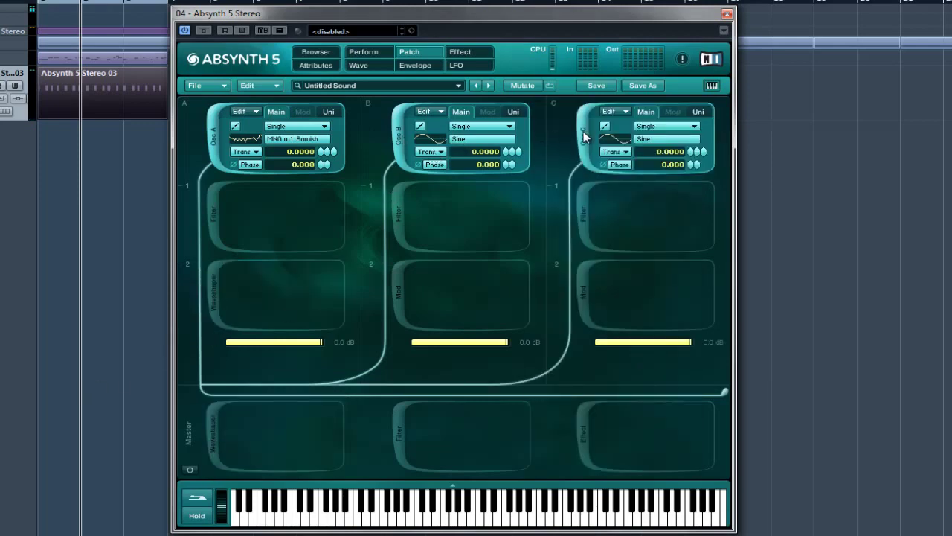
left_click(583, 134)
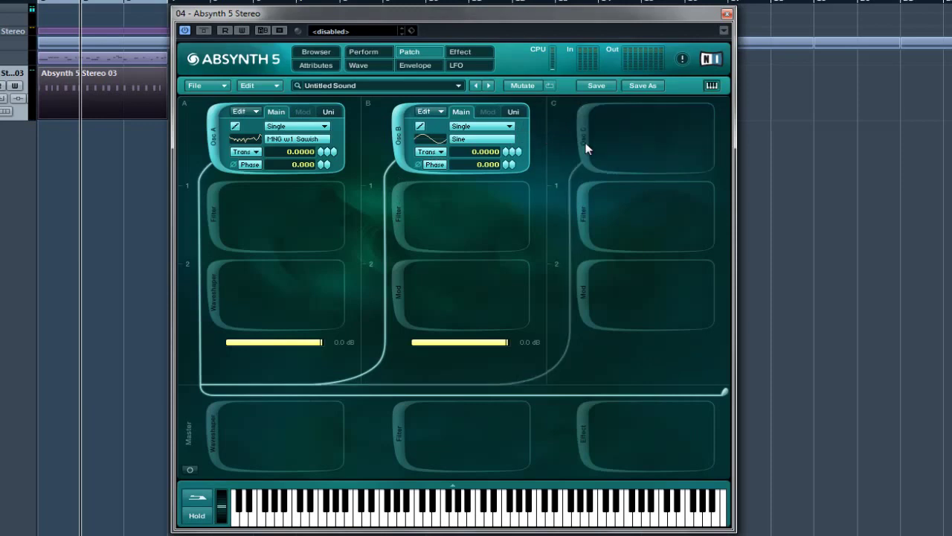
Set oscillator B to Double mode with MNG w1 Sawish, transposed to 12
left_click(476, 126)
left_click(476, 137)
left_click(478, 140)
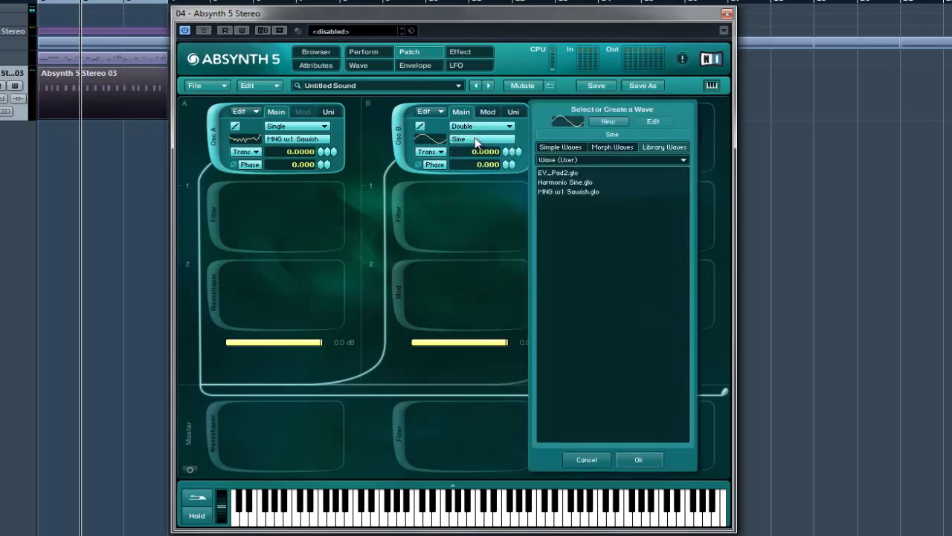
double_click(589, 192)
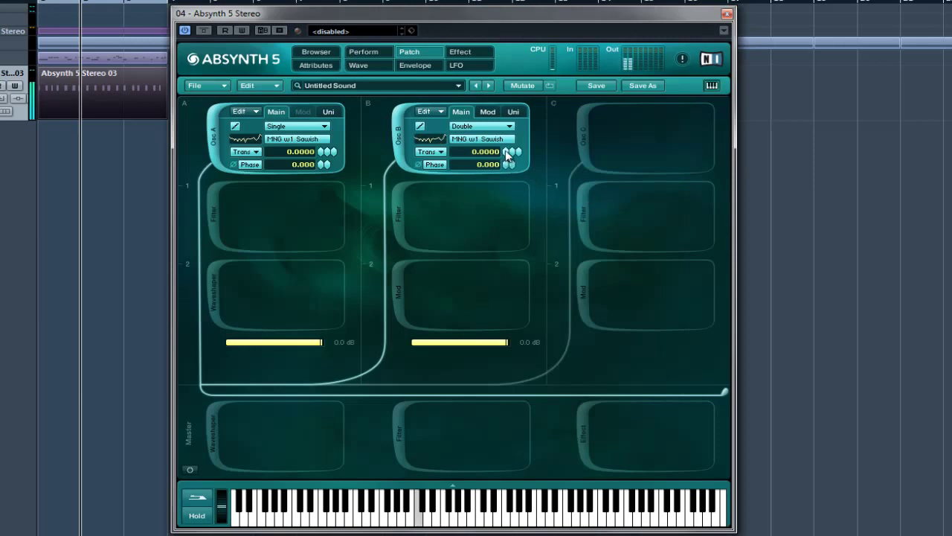
left_click_drag(504, 153, 506, 143)
left_click(468, 139)
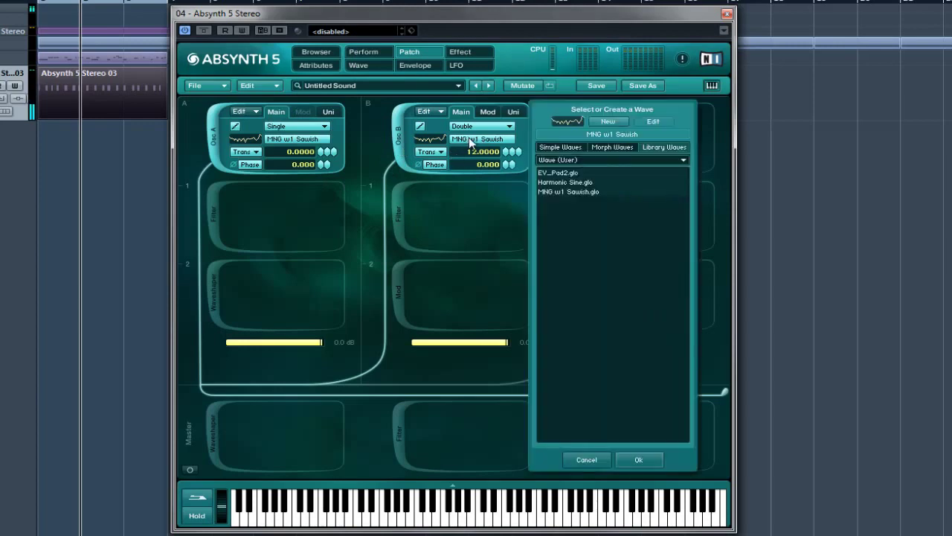
Redraw MNG w1 Sawish's waveform with smooth curves, then draw new harmonic levels in its spectrum
left_click(619, 123)
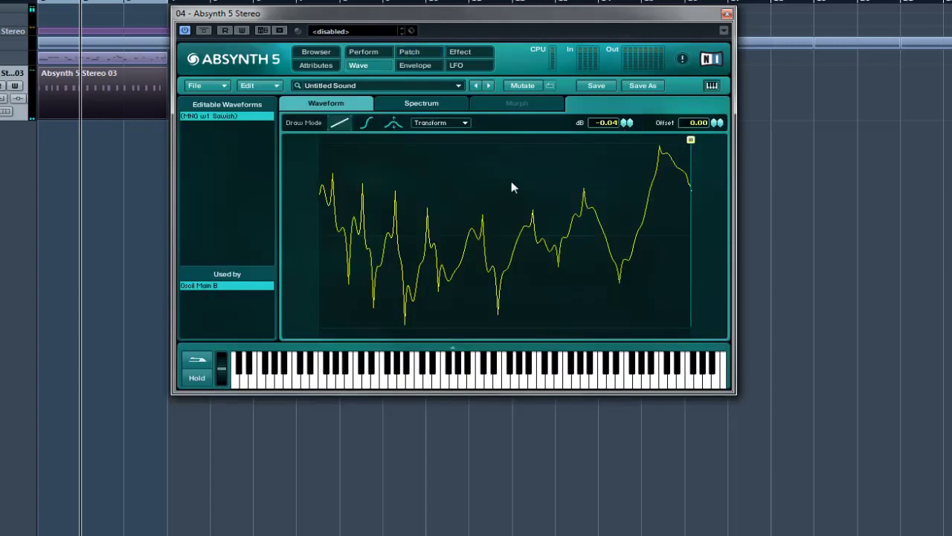
left_click(369, 122)
mouse_move(370, 205)
left_mouse_down()
mouse_move(372, 188)
mouse_move(389, 183)
mouse_move(507, 181)
mouse_move(680, 160)
mouse_move(665, 236)
mouse_move(584, 223)
mouse_move(323, 238)
mouse_move(574, 211)
mouse_move(730, 161)
left_mouse_up()
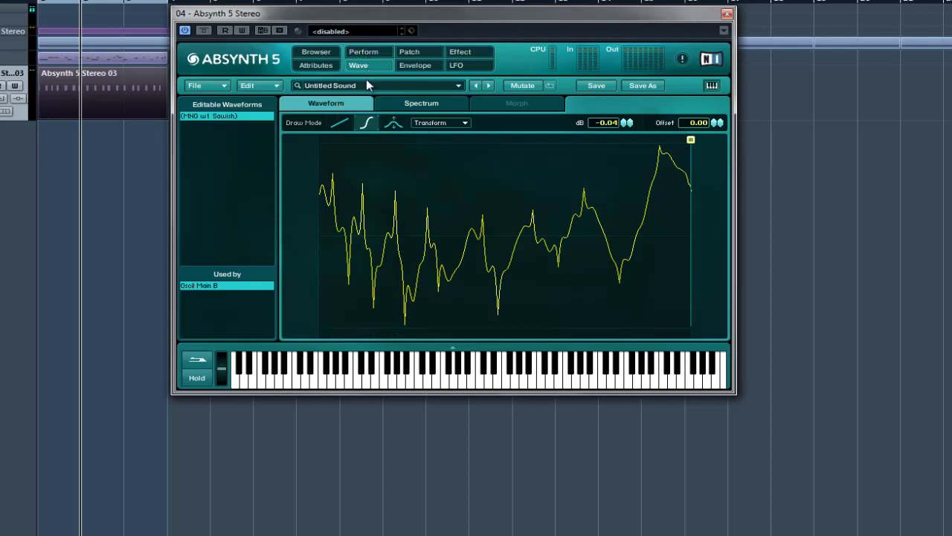
left_click(399, 104)
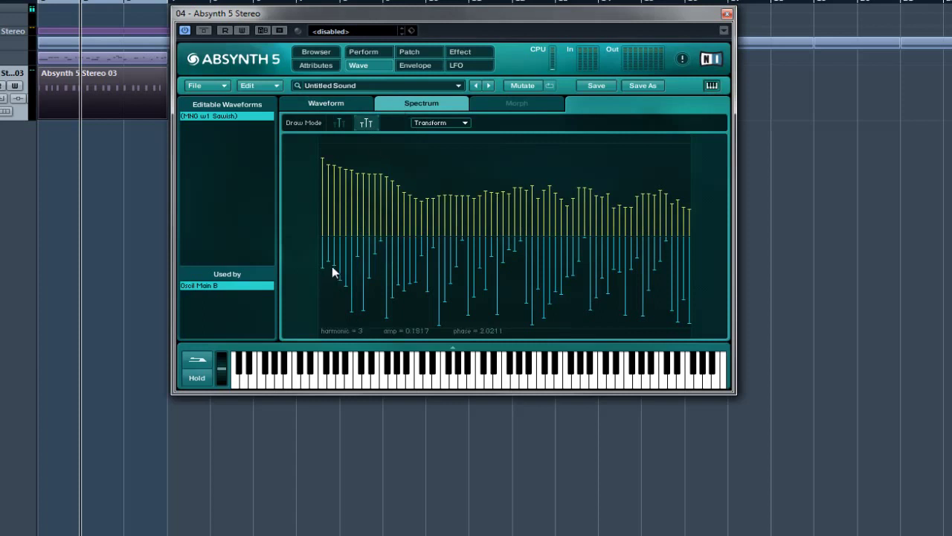
mouse_move(324, 238)
left_mouse_down()
mouse_move(352, 193)
mouse_move(389, 193)
mouse_move(451, 330)
mouse_move(480, 305)
mouse_move(542, 202)
mouse_move(556, 195)
mouse_move(649, 205)
mouse_move(678, 294)
mouse_move(562, 294)
mouse_move(507, 175)
mouse_move(444, 256)
mouse_move(404, 233)
mouse_move(435, 221)
mouse_move(437, 246)
mouse_move(472, 234)
left_mouse_up()
mouse_move(583, 233)
left_mouse_down()
mouse_move(617, 213)
mouse_move(672, 250)
mouse_move(669, 225)
mouse_move(657, 236)
left_mouse_up()
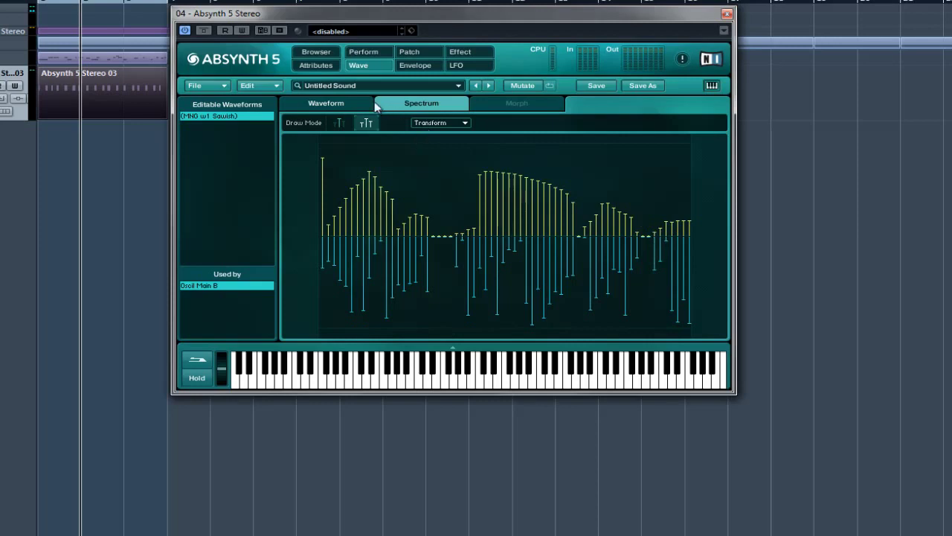
left_click(346, 106)
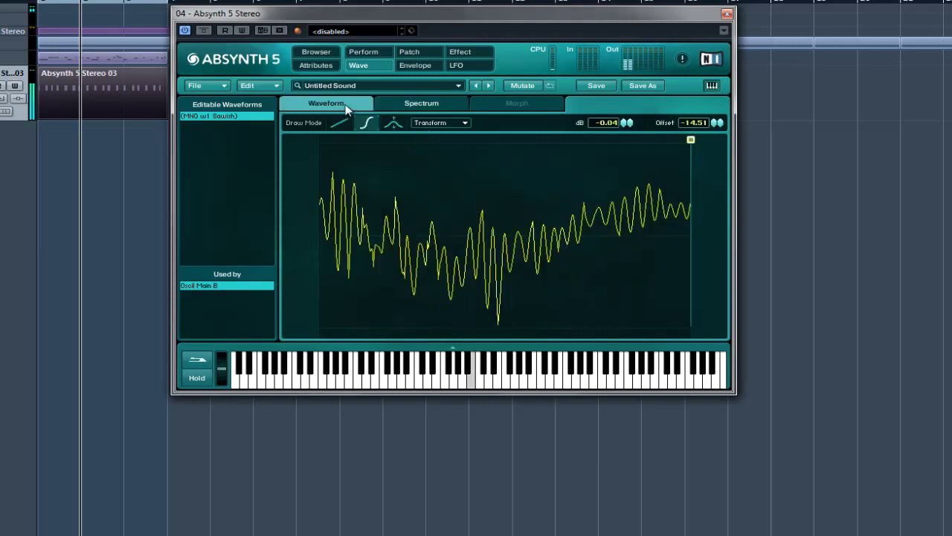
Switch oscillator A off, reopen oscillator B's MNG w1 Sawish wave, and reset Offset and dB to 0.00
left_click(410, 51)
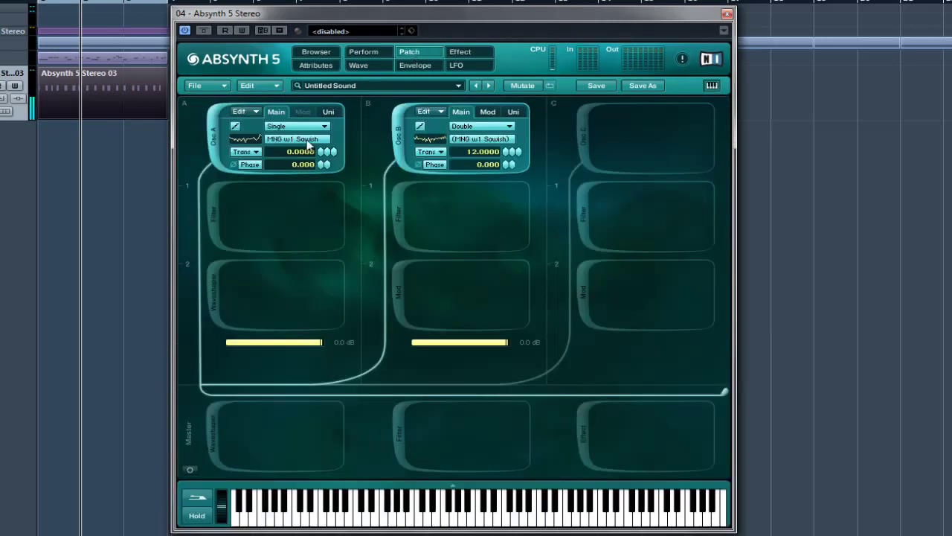
left_click(214, 139)
left_click(482, 139)
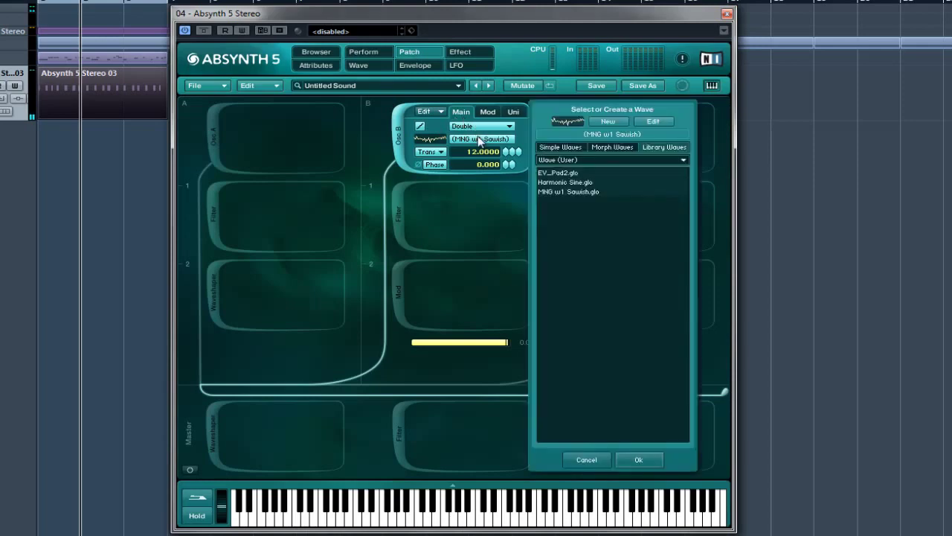
left_click(653, 122)
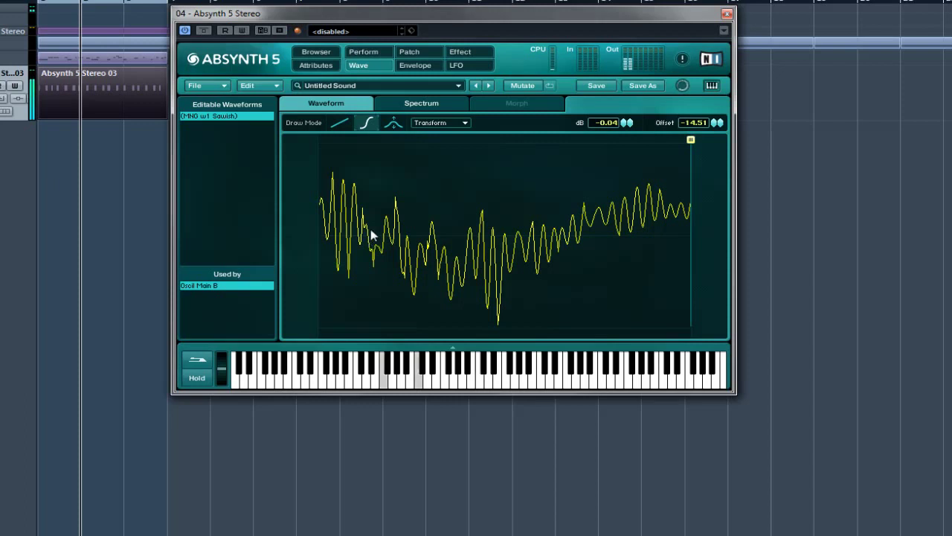
left_click_drag(687, 123, 687, 125)
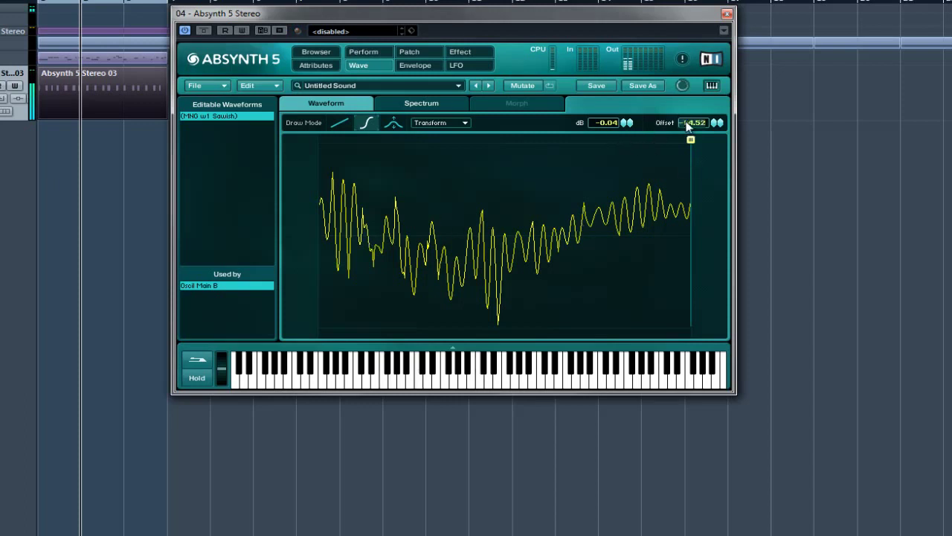
double_click(689, 124)
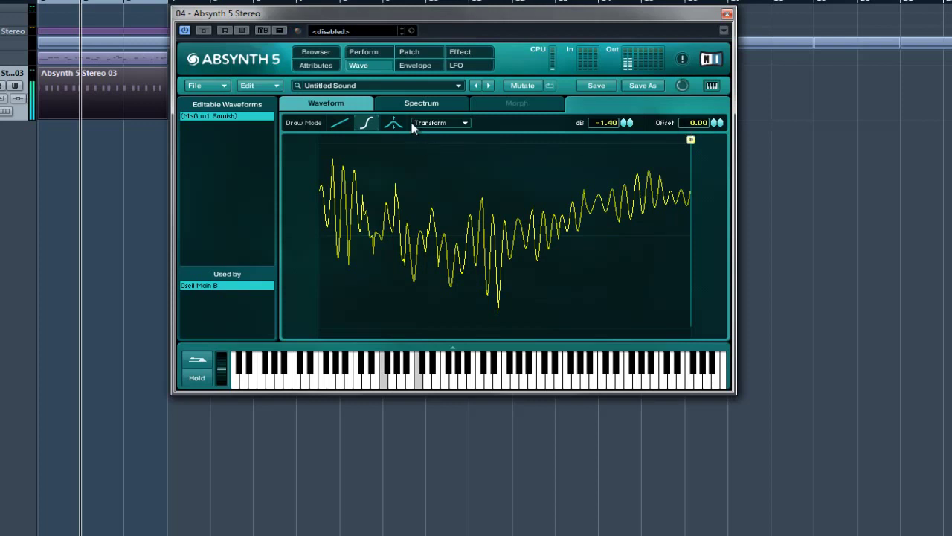
double_click(607, 123)
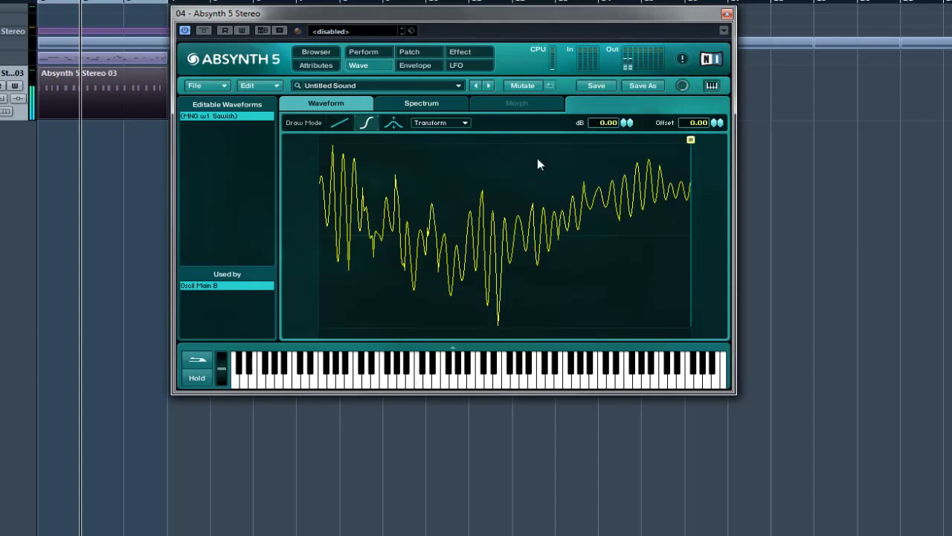
left_click(464, 123)
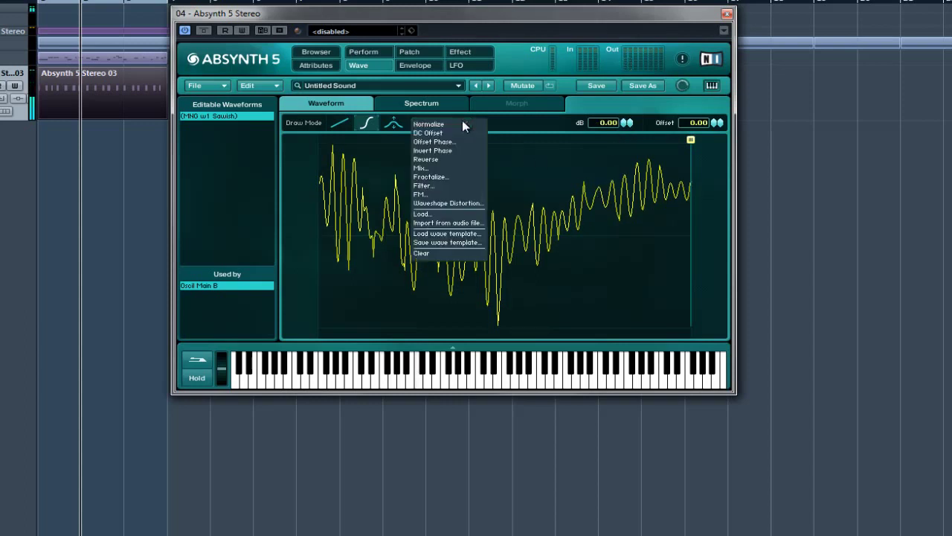
Save the edited MNG w1 Sawish wave via Save wave template and return to the Patch page
left_click(449, 243)
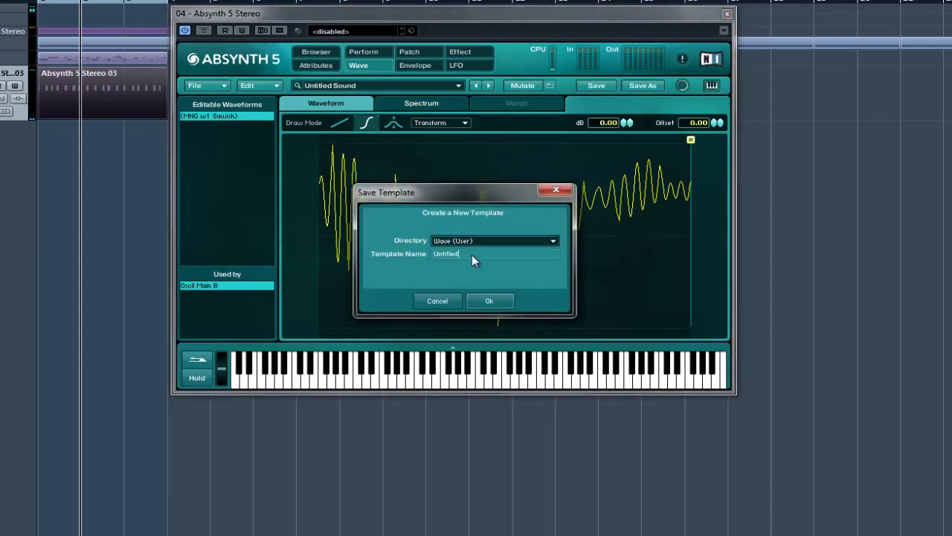
left_click(489, 301)
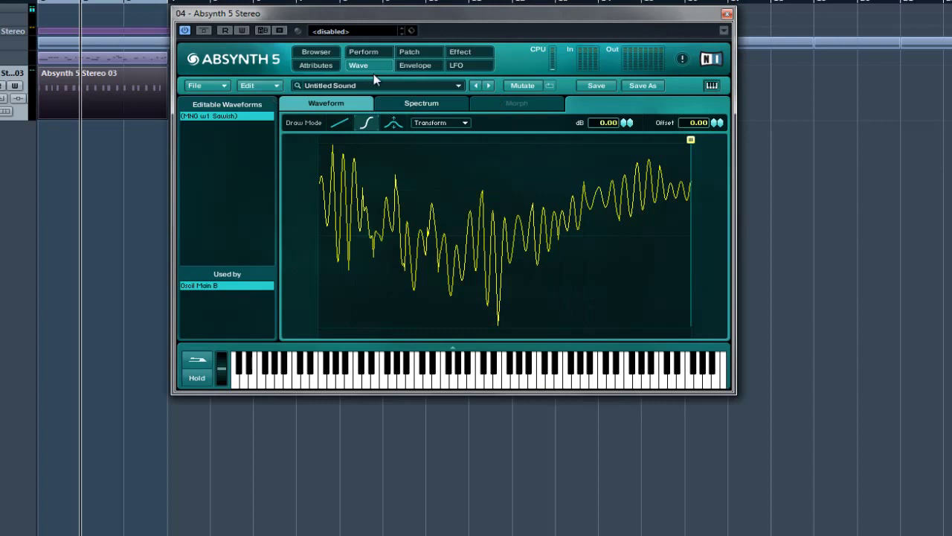
left_click(410, 53)
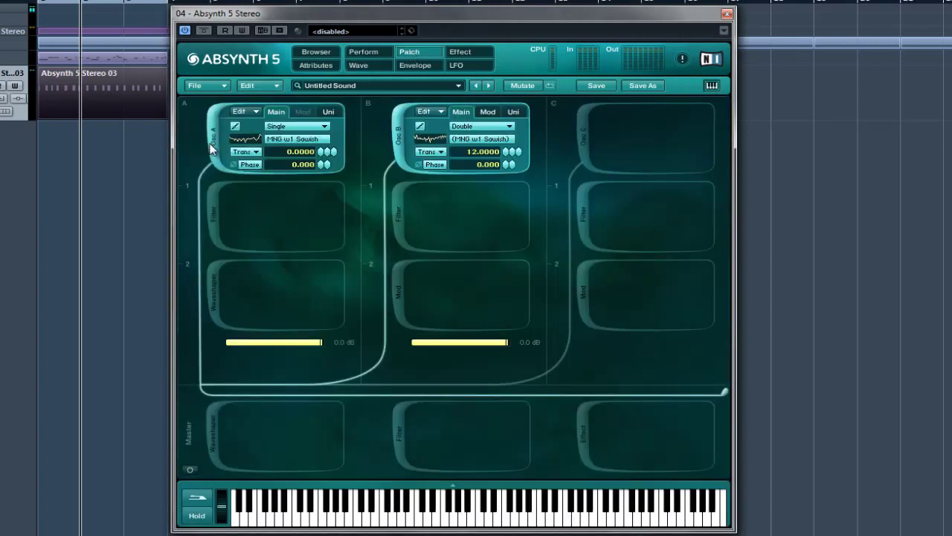
Try the master waveshaper and leave it off, check the MNG w1 Sawish wave, then return to the patch
left_click(214, 438)
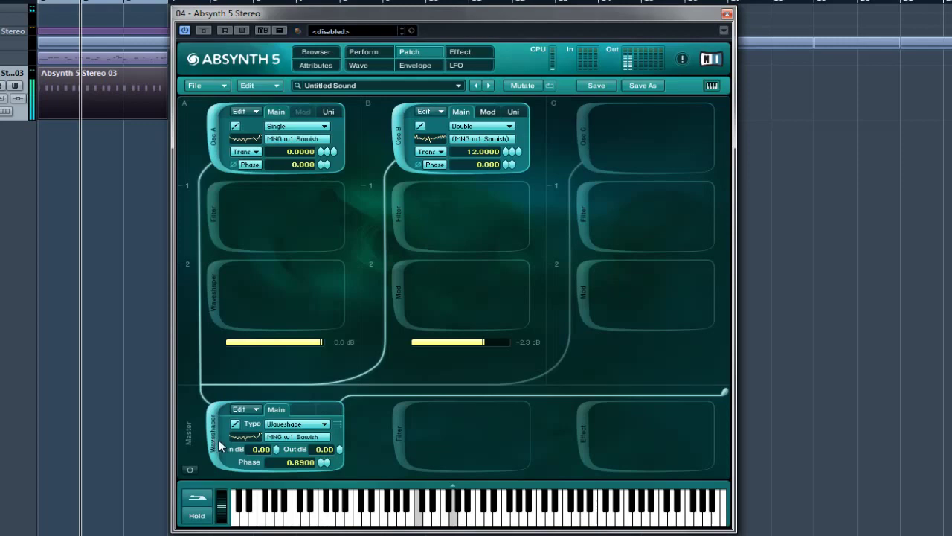
left_click(213, 444)
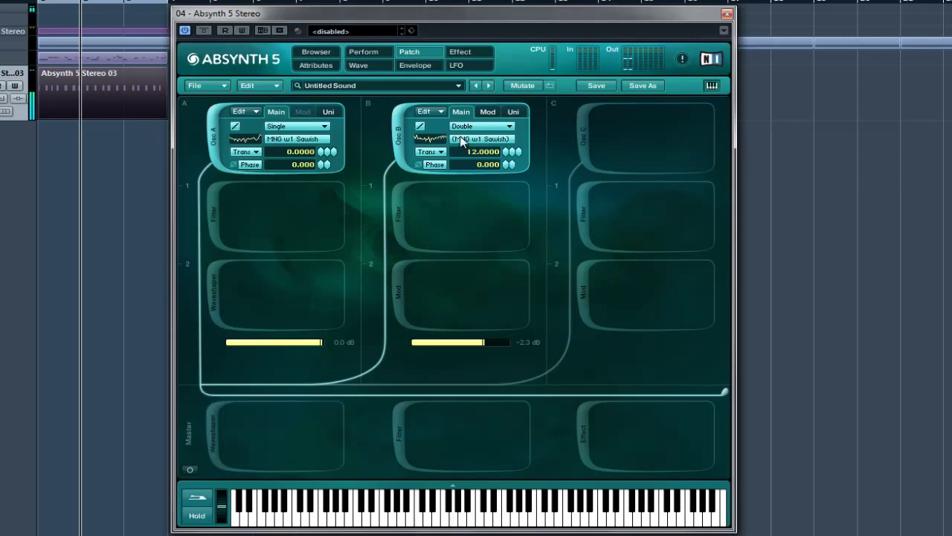
left_click(361, 66)
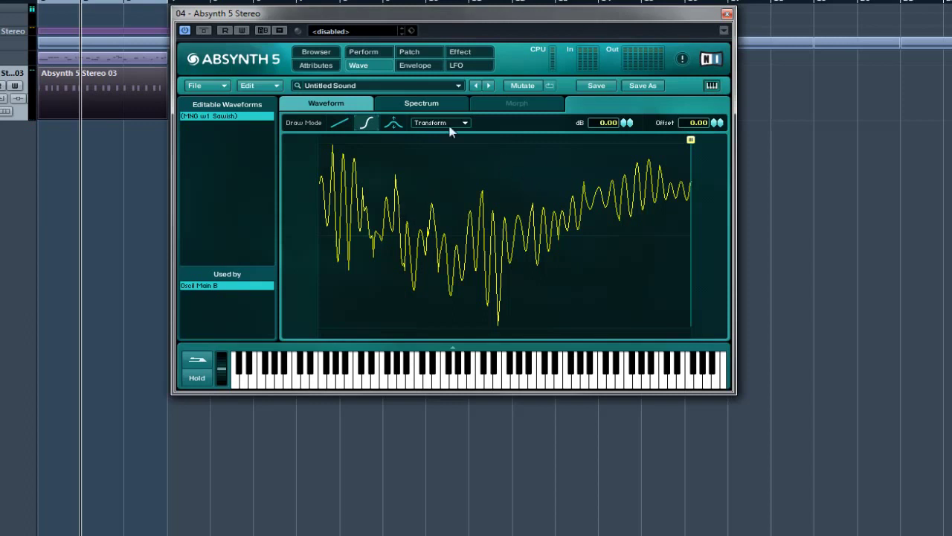
left_click(410, 53)
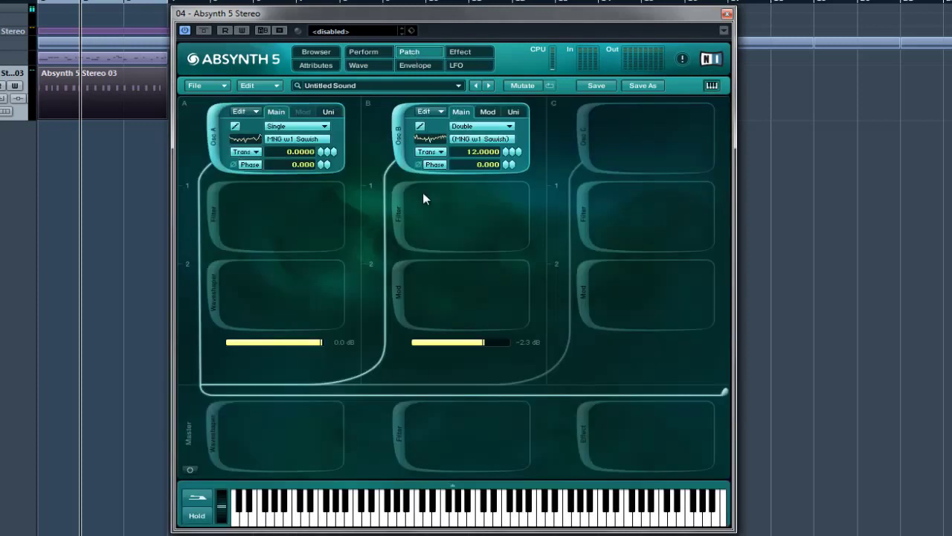